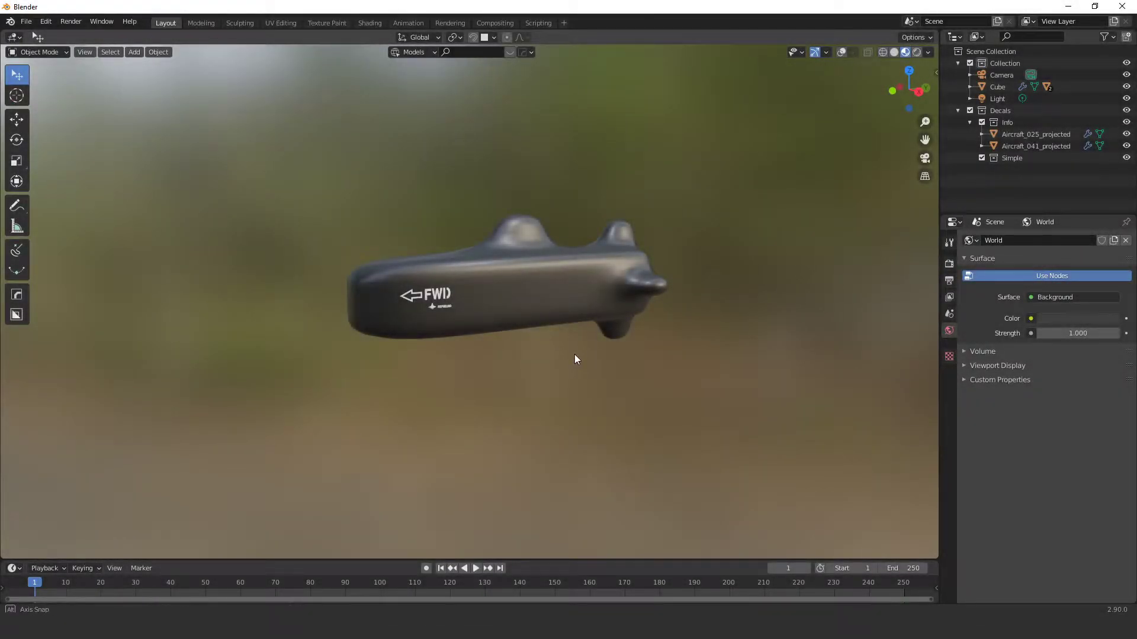
Step: Orbit the finished submarine, then start a new General file with only the default cube
mouse_move(574, 355)
middle_mouse_down()
mouse_move(553, 368)
mouse_move(592, 378)
middle_mouse_up()
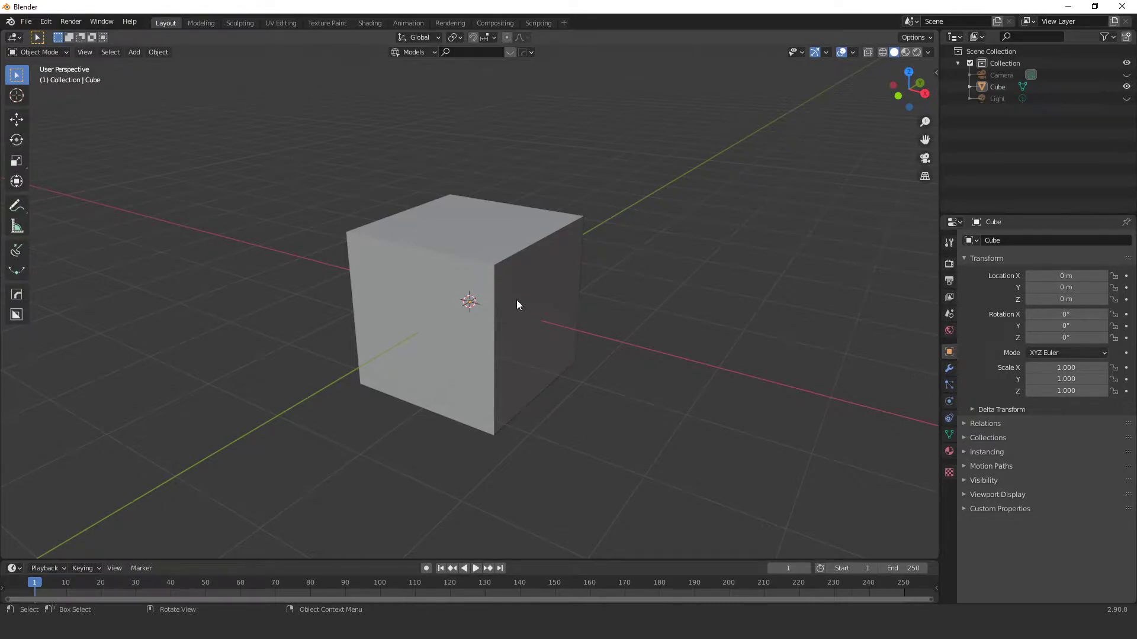
left_click(531, 320)
Step: Give the default cube a Catmull-Clark Subdivision Surface modifier (viewport 1, render 2)
middle_click_drag(535, 314, 651, 336)
left_click(652, 336)
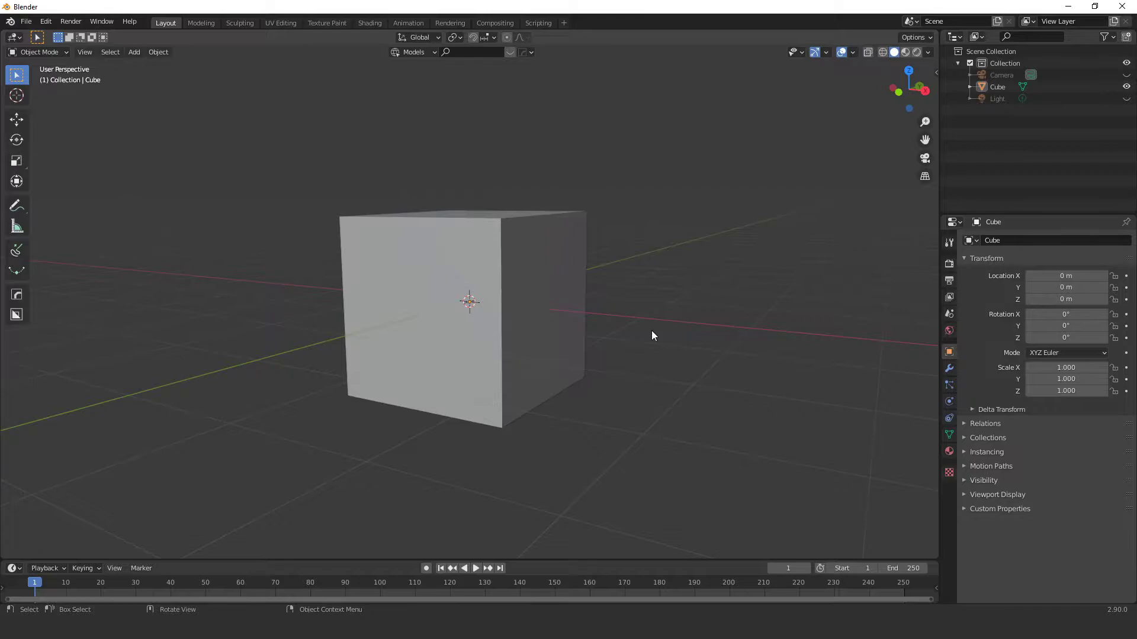
left_click(570, 325)
middle_click_drag(570, 325, 581, 322)
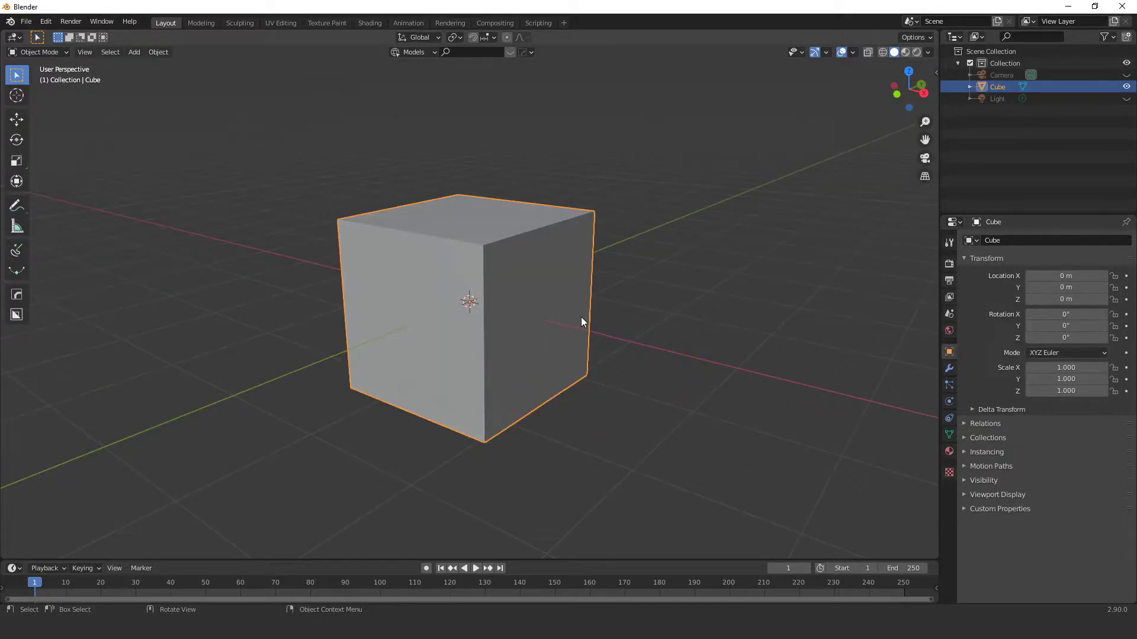
left_click(949, 368)
left_click(992, 242)
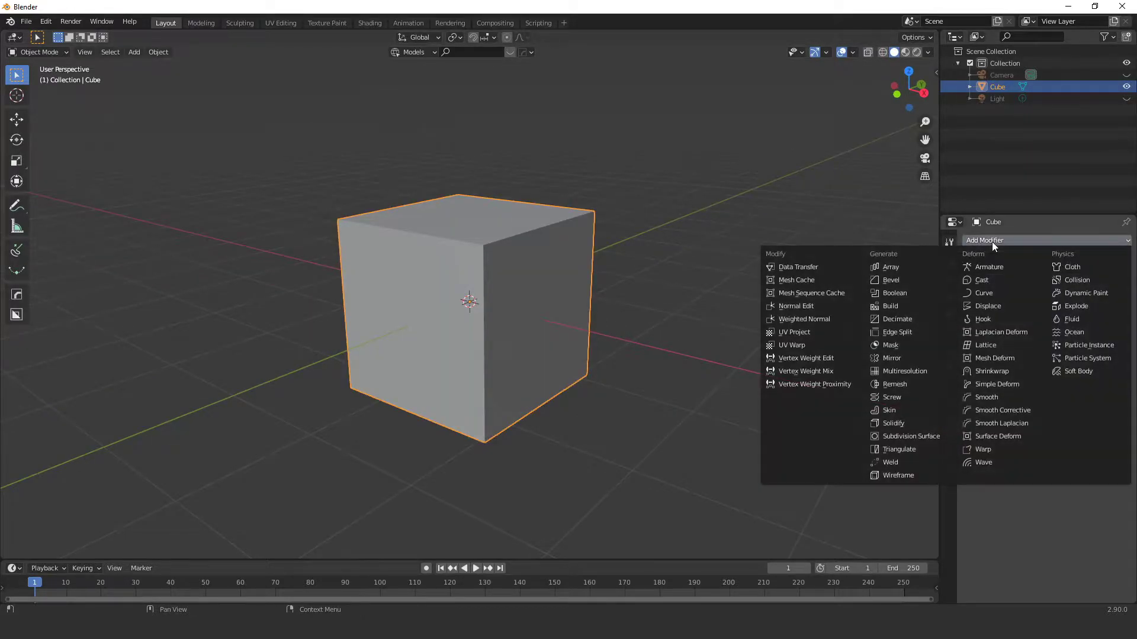
left_click(919, 439)
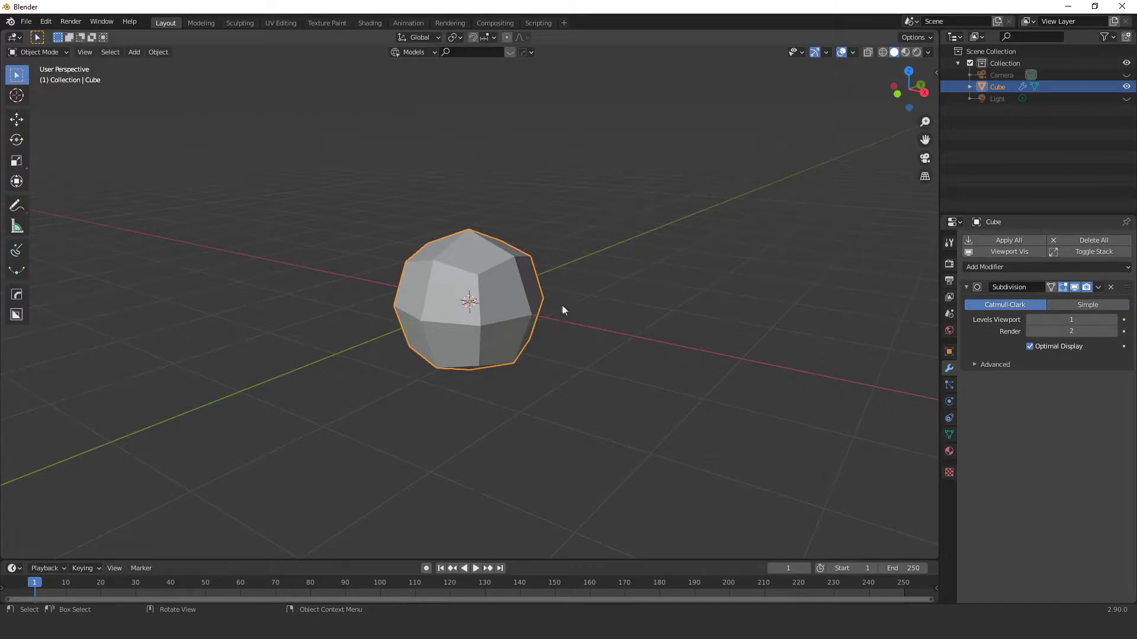
Step: Raise the cube's viewport subdivision level step by step up to 6
scroll(519, 302, "up", 2)
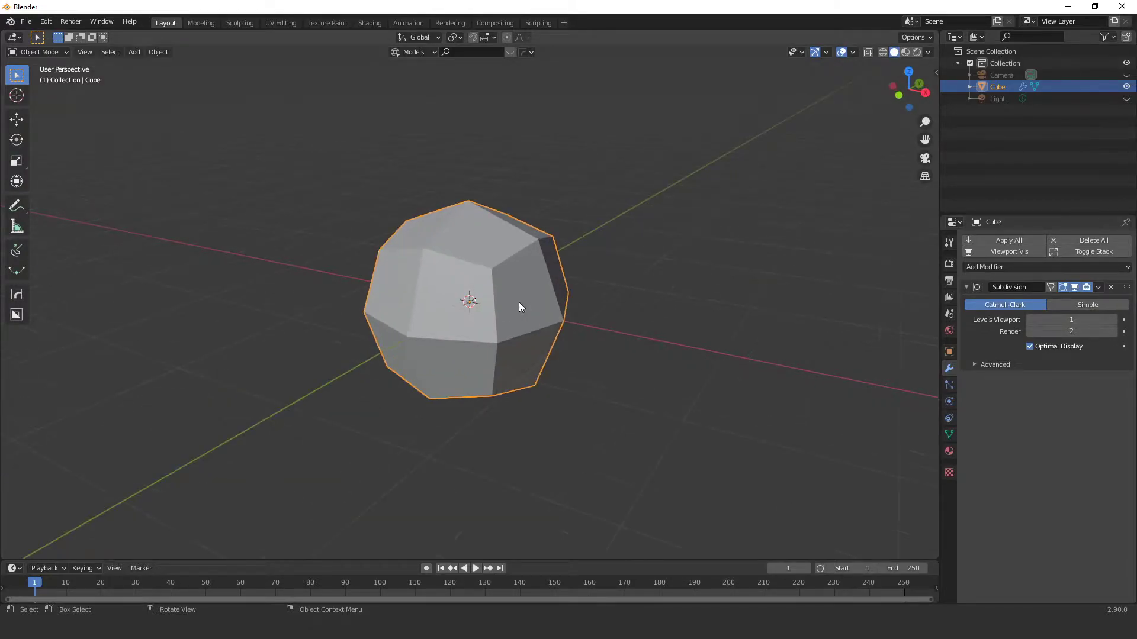
scroll(531, 304, "up", 1)
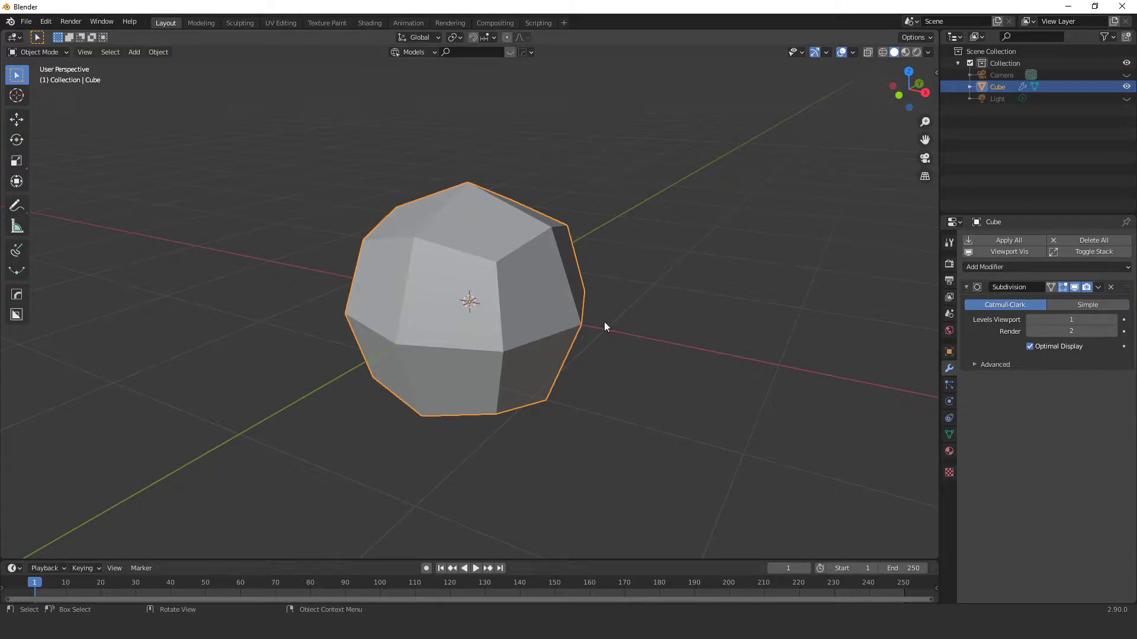
middle_click_drag(521, 300, 527, 303)
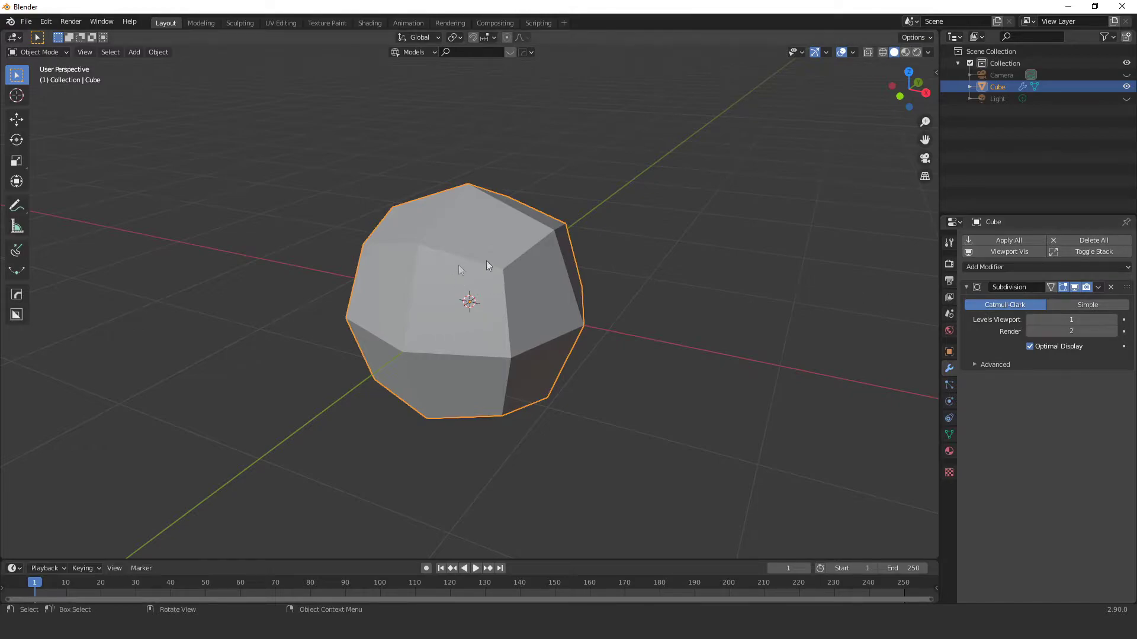
left_click(1114, 321)
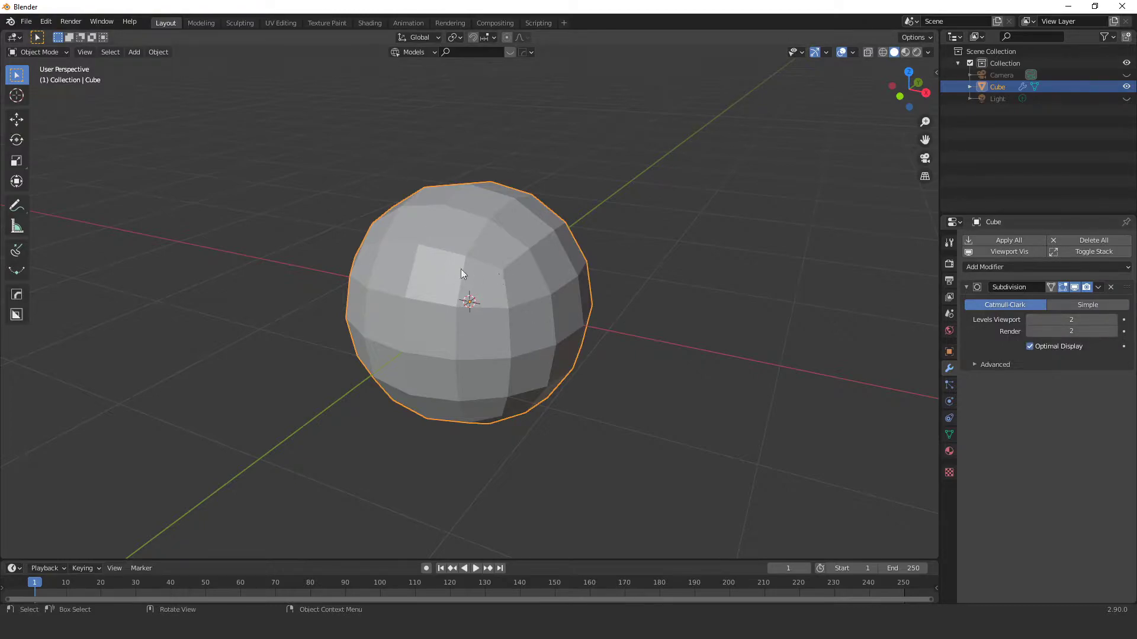
left_click(1113, 321)
left_click(1113, 320)
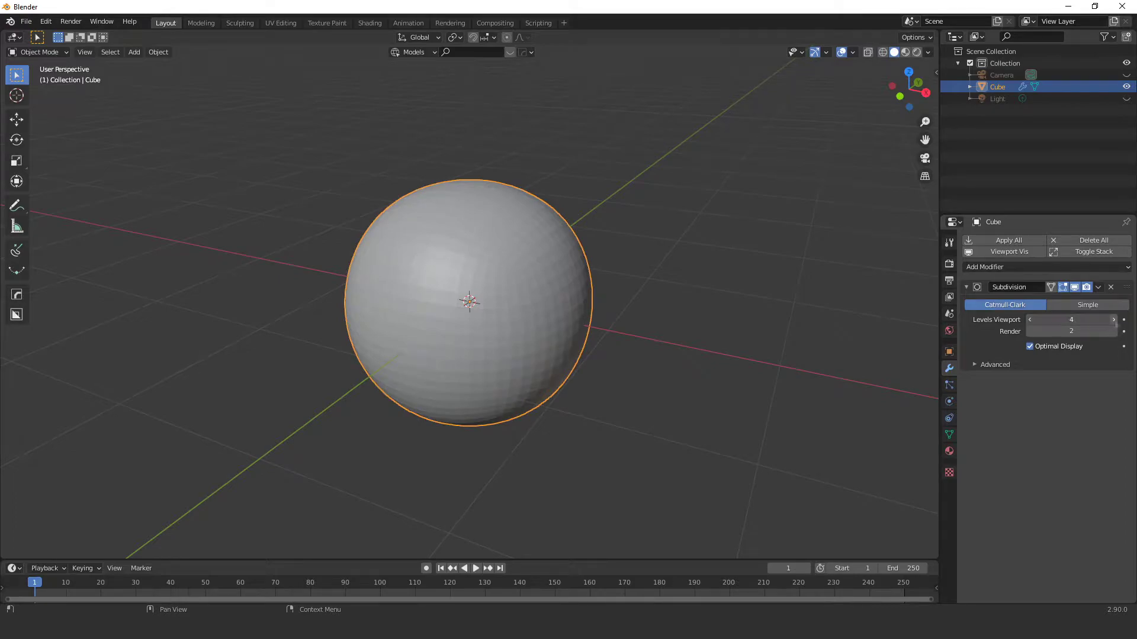
left_click(1114, 320)
Step: Lower the viewport subdivision level back to 3 and inspect the smoother sphere
mouse_move(554, 305)
middle_mouse_down()
mouse_move(510, 297)
mouse_move(587, 332)
middle_mouse_up()
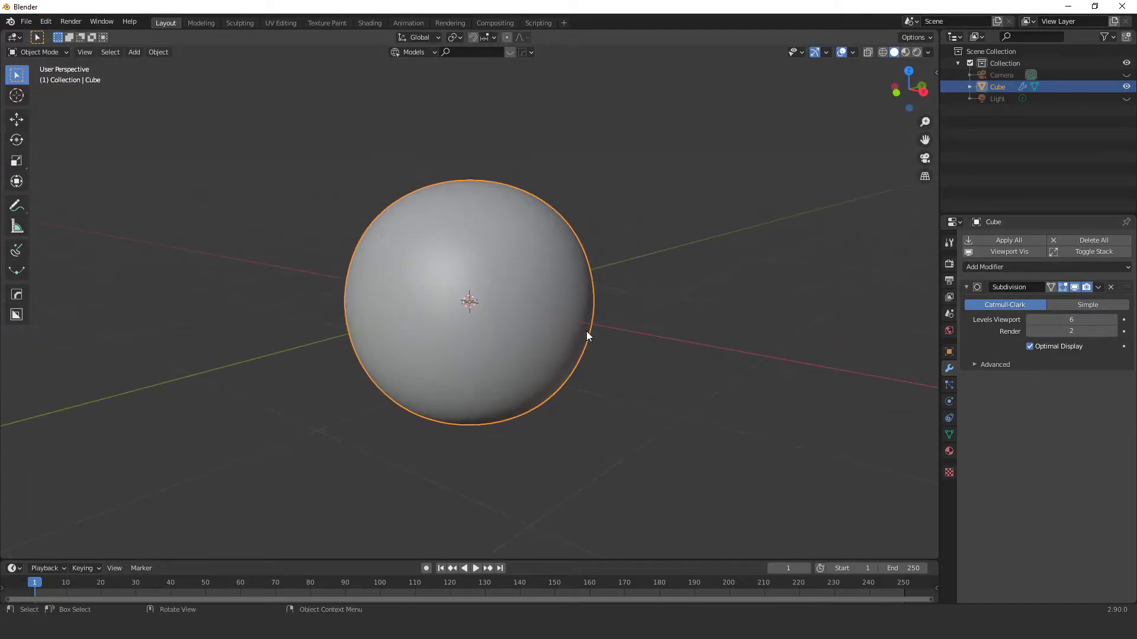
middle_click_drag(630, 335, 637, 350)
left_click(1029, 320)
left_click(1028, 321)
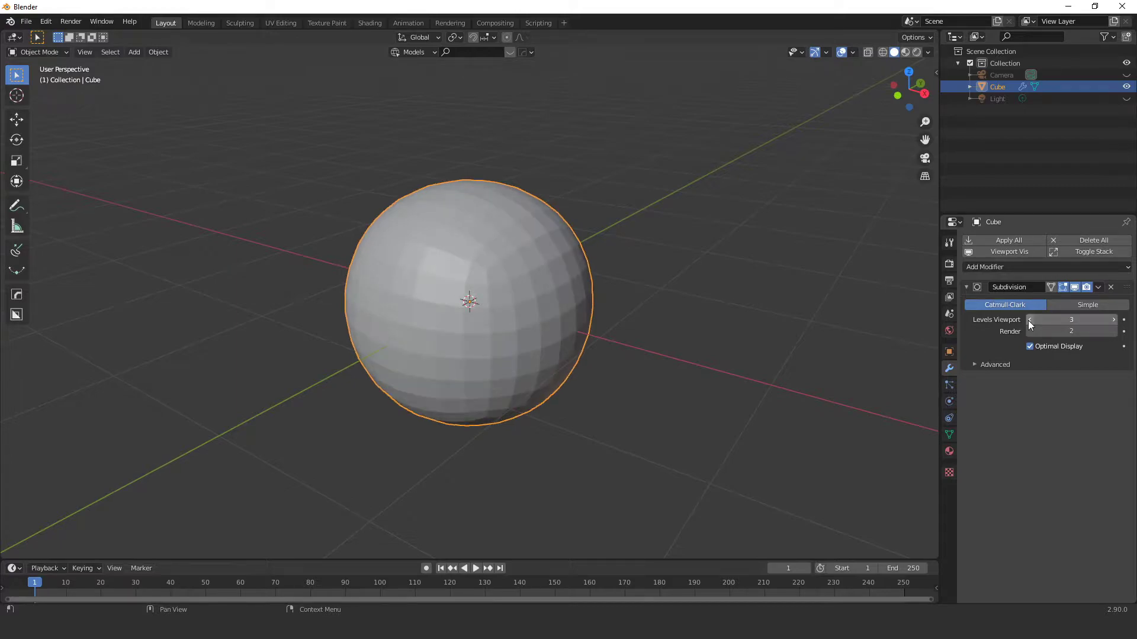
mouse_move(544, 335)
middle_mouse_down()
mouse_move(576, 317)
mouse_move(548, 322)
middle_mouse_up()
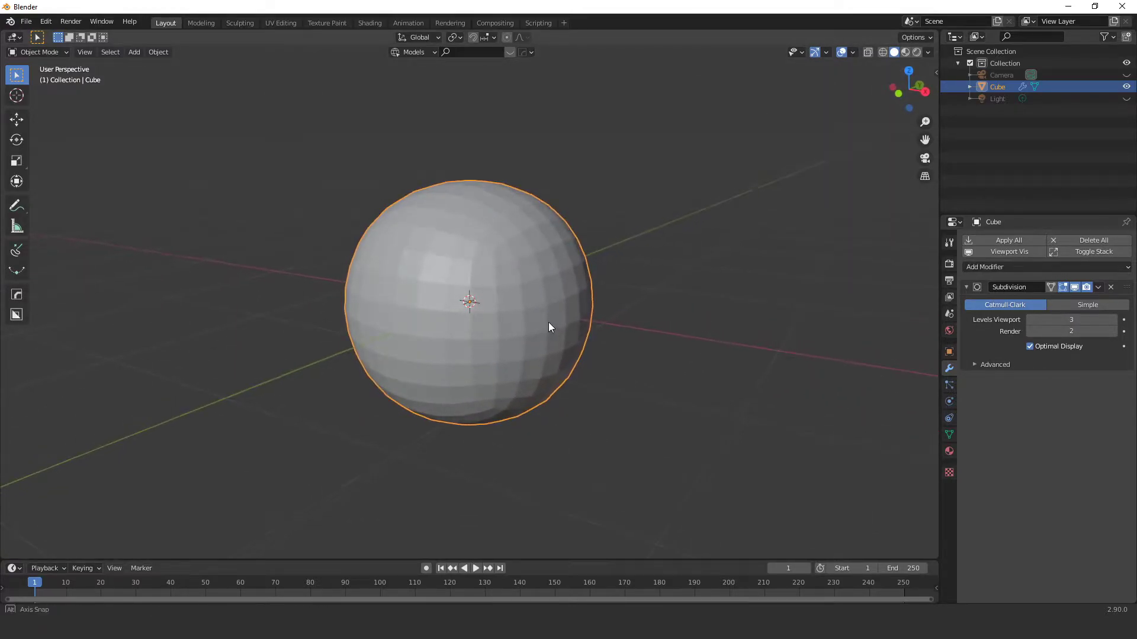
scroll(521, 332, "down", 3)
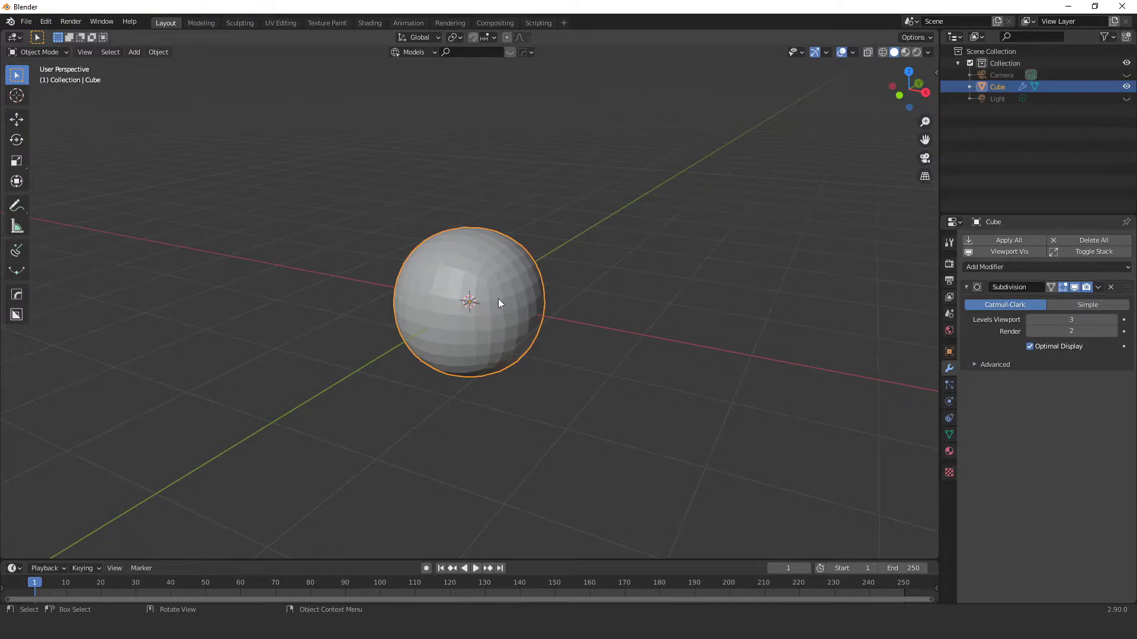
mouse_move(505, 316)
middle_mouse_down()
mouse_move(491, 324)
mouse_move(490, 314)
mouse_move(619, 325)
middle_mouse_up()
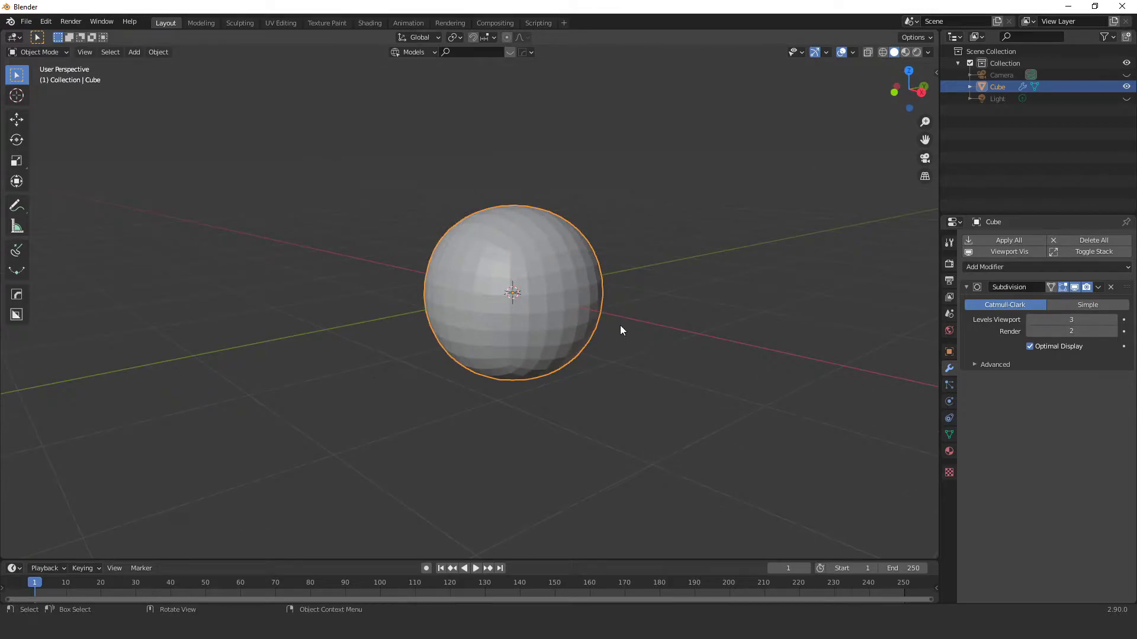
Step: Switch subdivision to Simple and, in wireframe shading, turn off Optimal Display
left_click(1068, 304)
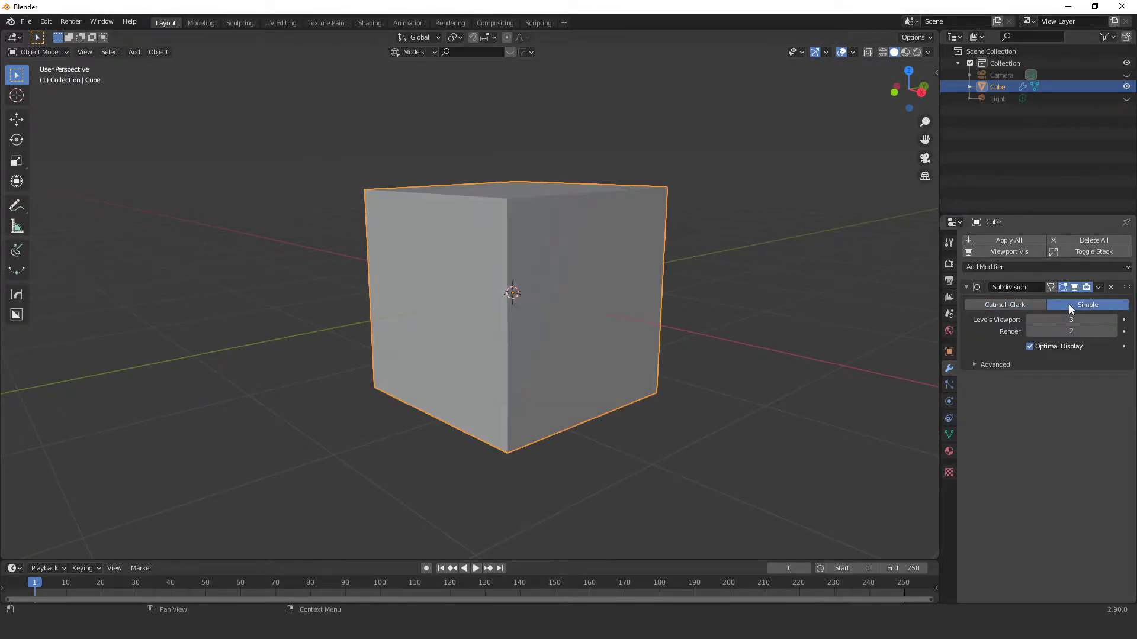
middle_click_drag(508, 364, 514, 369)
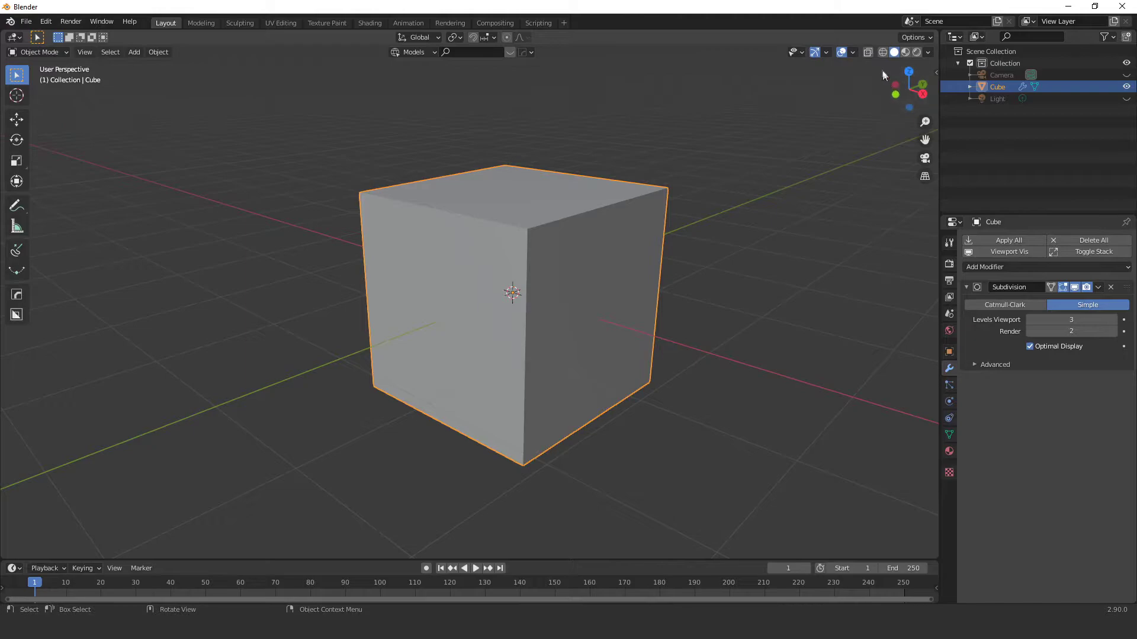
left_click(882, 53)
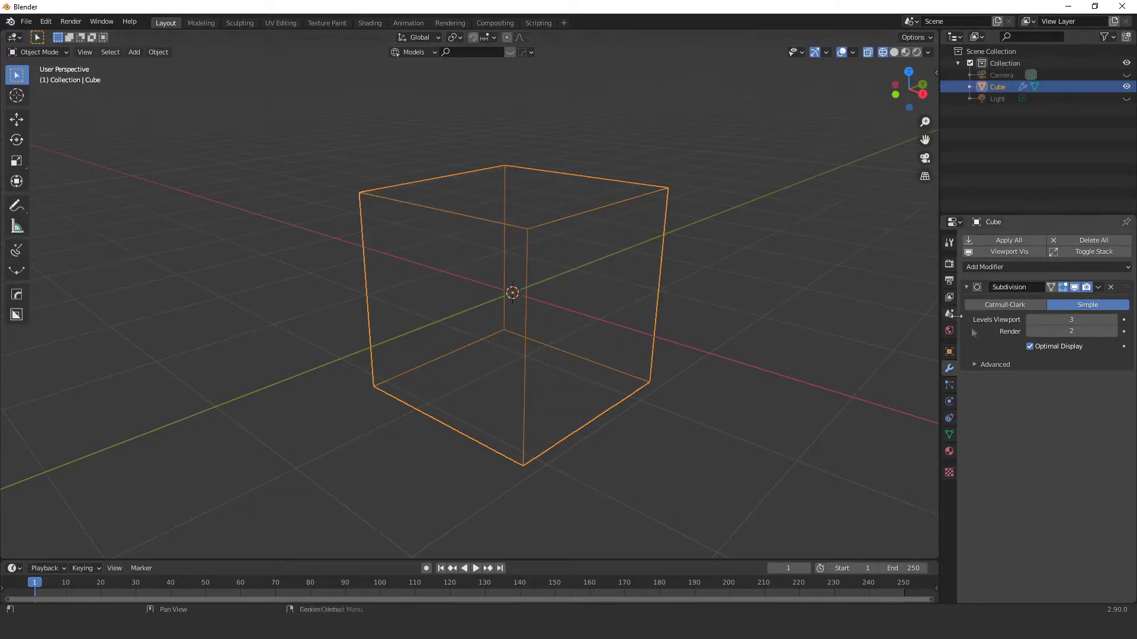
left_click(1029, 347)
Step: Switch the subdivision back to Catmull-Clark and return to solid shading
mouse_move(783, 328)
middle_mouse_down()
mouse_move(577, 338)
mouse_move(552, 326)
middle_mouse_up()
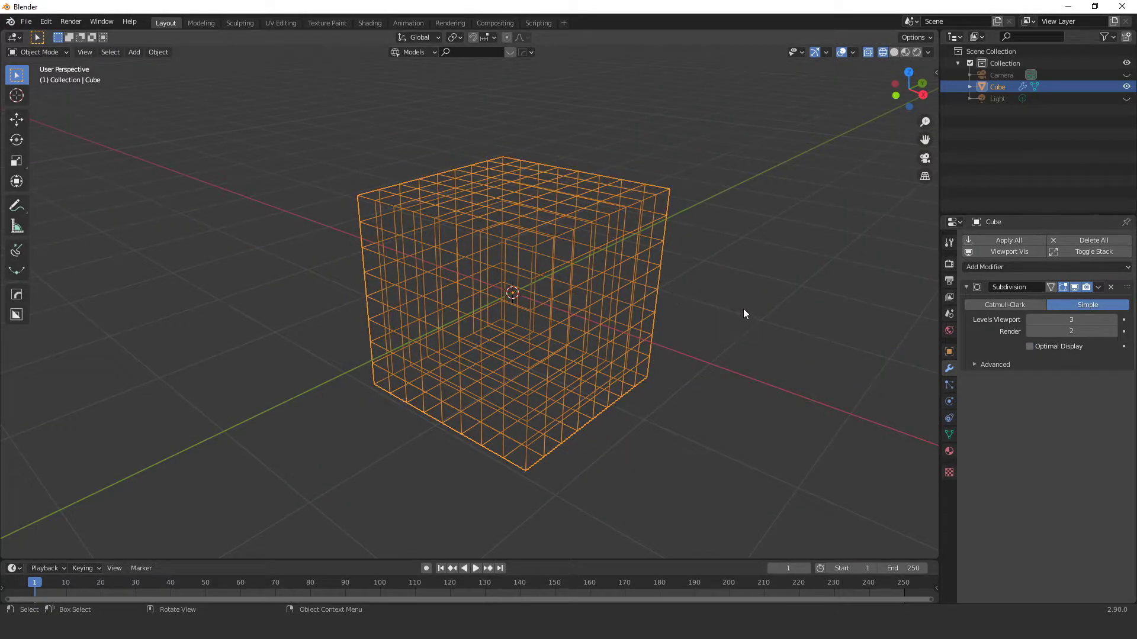
left_click(1001, 306)
mouse_move(690, 304)
middle_mouse_down()
mouse_move(577, 268)
mouse_move(637, 274)
middle_mouse_up()
key("shift+z")
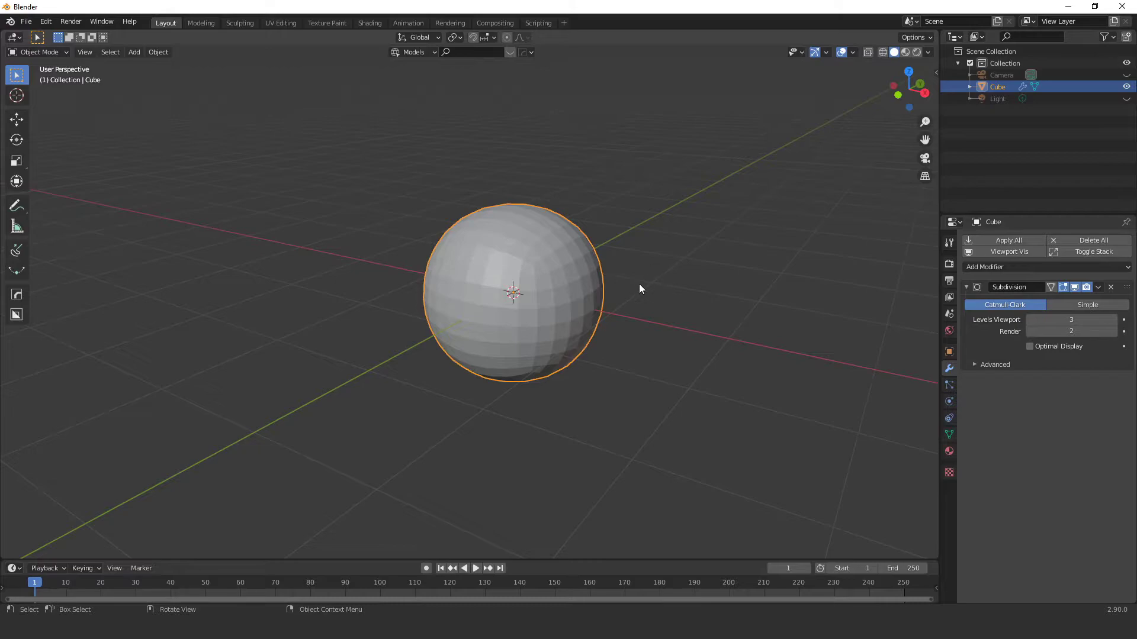
Step: In edge select mode, give the cube's top edge loop an Edge Crease of about 0.537
key("Tab")
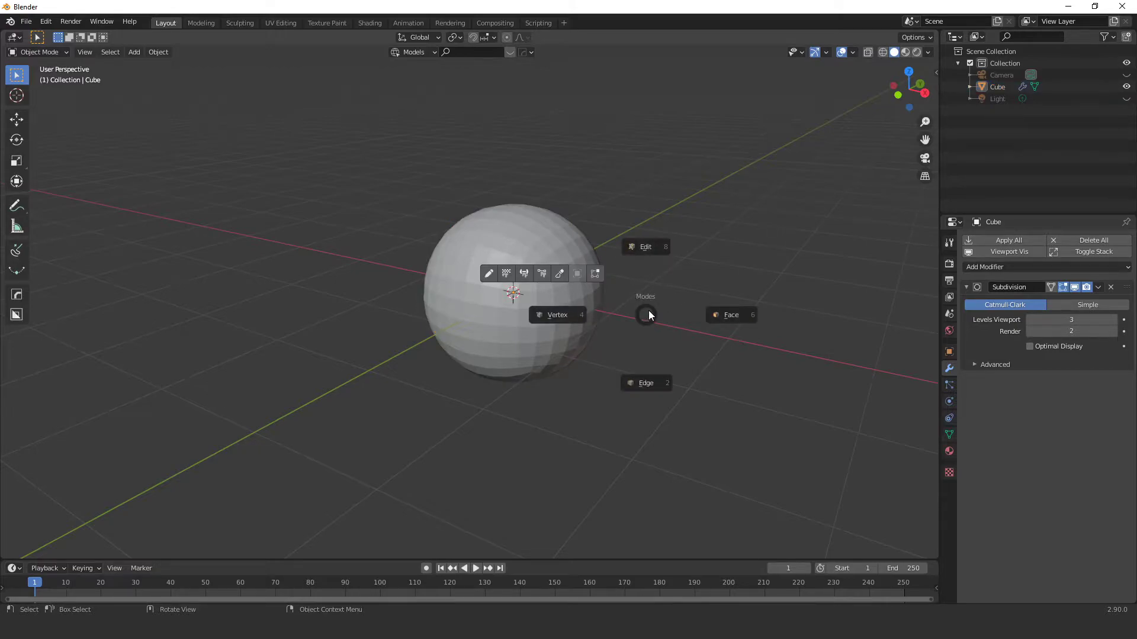
left_click(648, 382)
left_click(433, 177, "alt+shift")
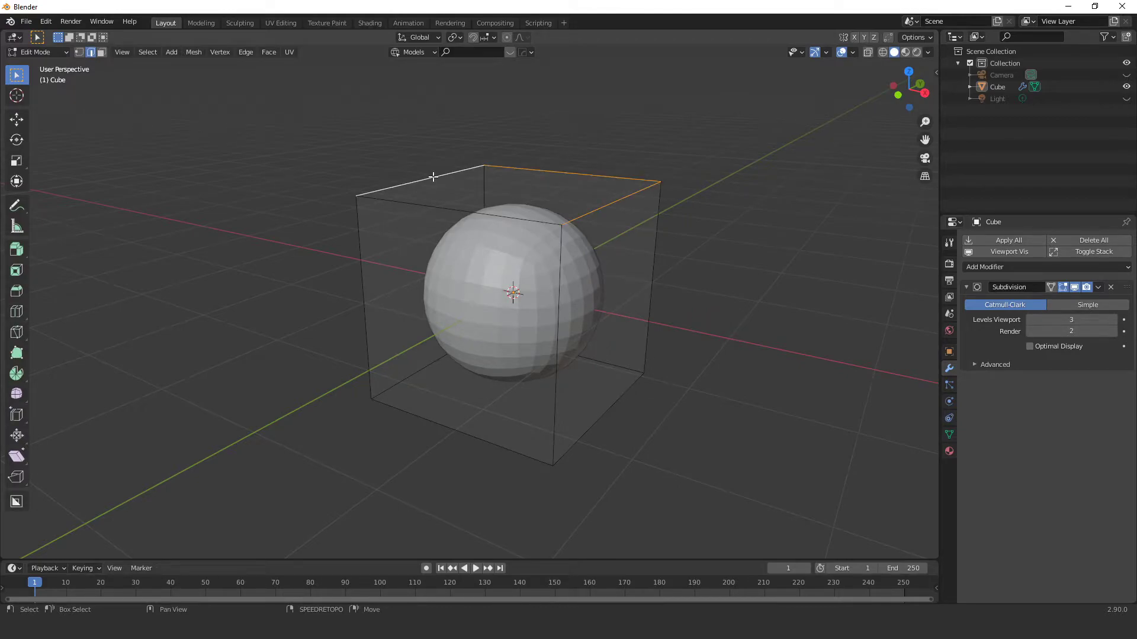
mouse_move(553, 198)
middle_mouse_down()
mouse_move(537, 209)
mouse_move(321, 113)
middle_mouse_up()
left_click(245, 52)
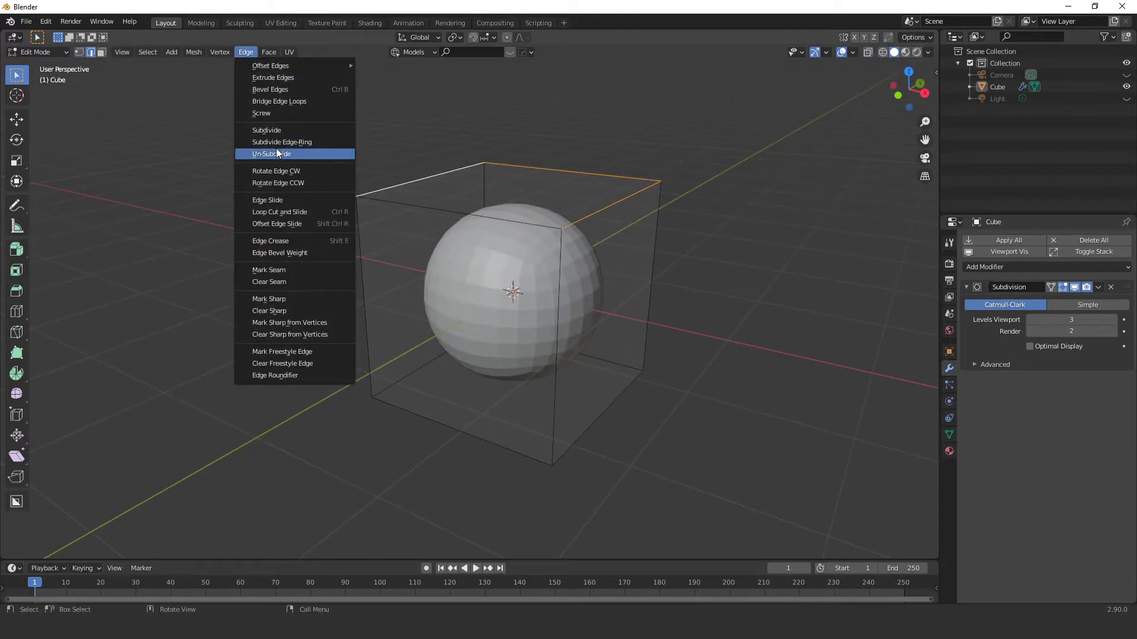
left_click(293, 241)
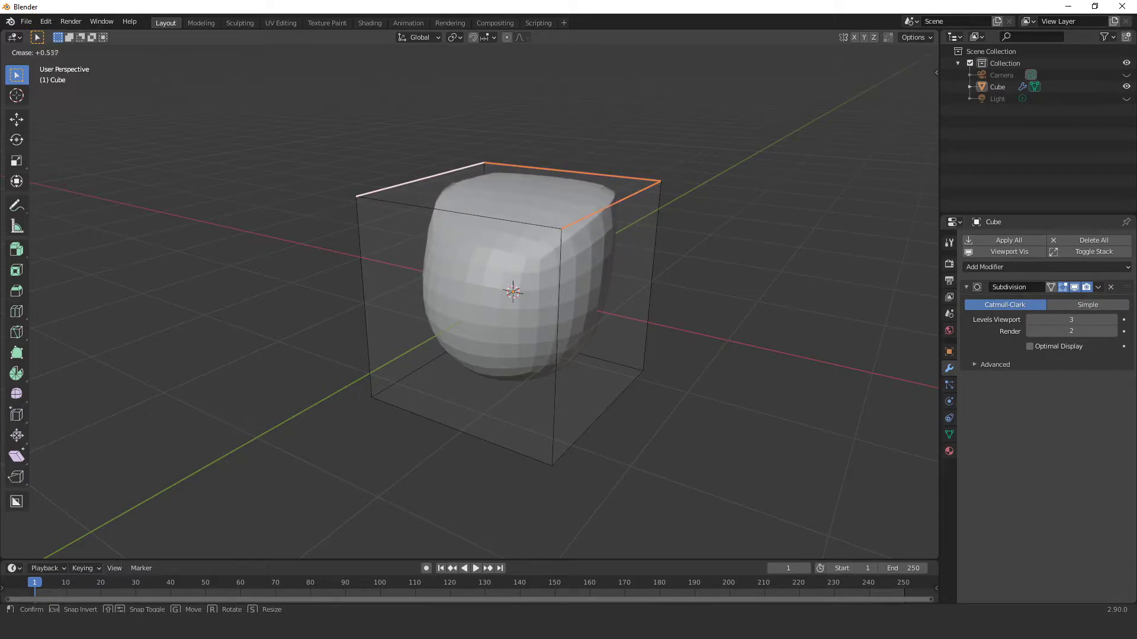
left_click(177, 289)
Step: Set the cube's bottom-left edge crease to 1.00 in the Item sidebar
mouse_move(178, 288)
middle_mouse_down()
mouse_move(338, 287)
mouse_move(361, 308)
mouse_move(419, 257)
mouse_move(429, 421)
middle_mouse_up()
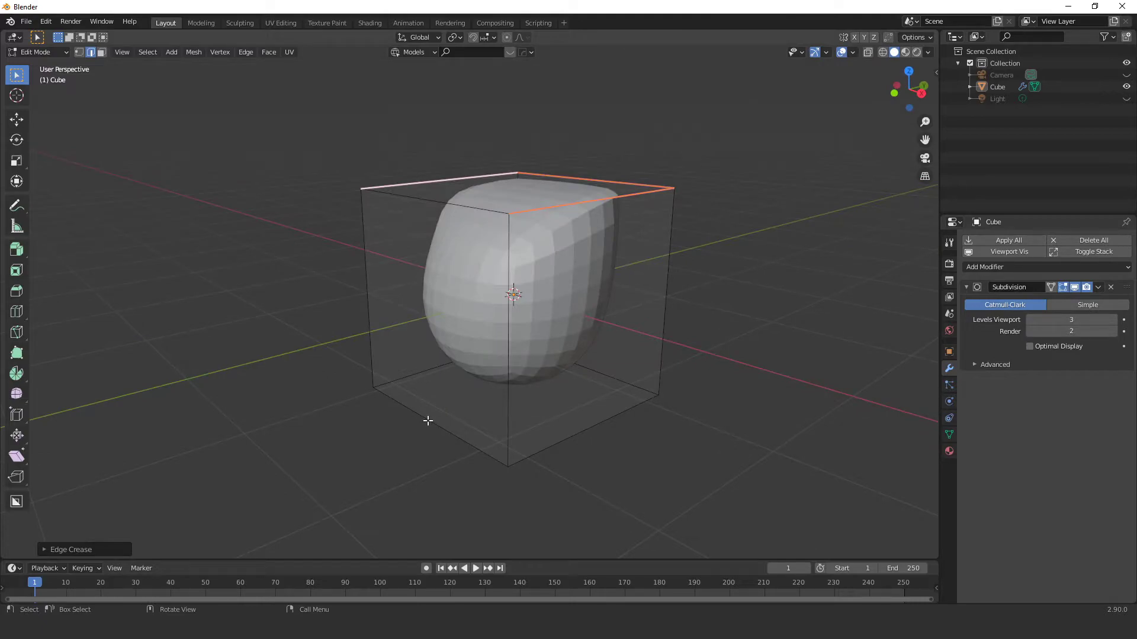
left_click(428, 421)
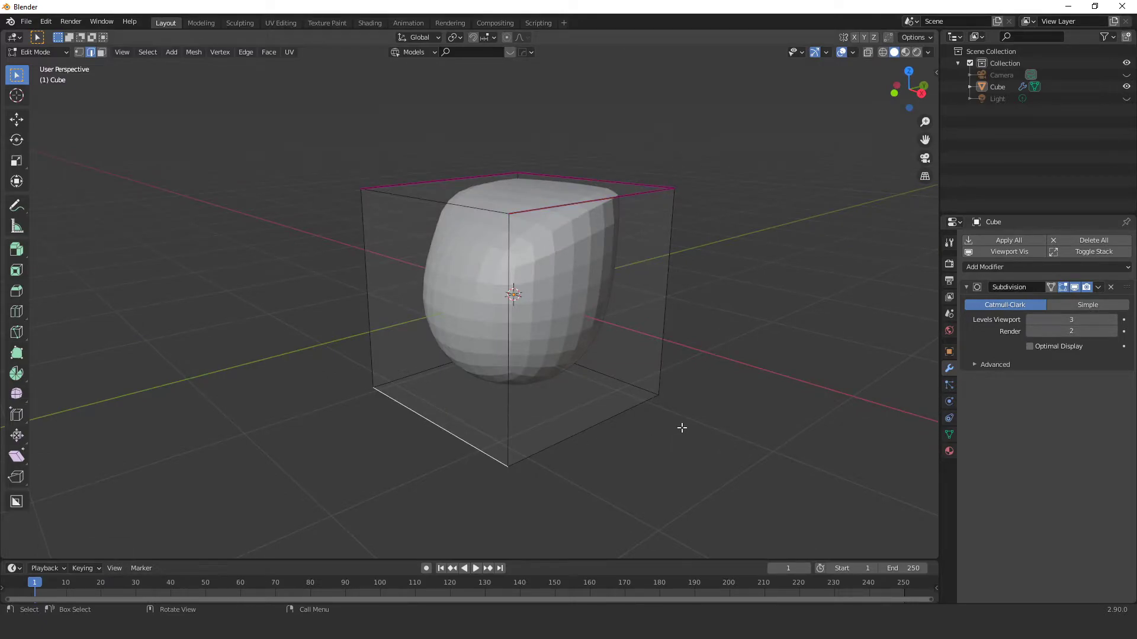
key("n")
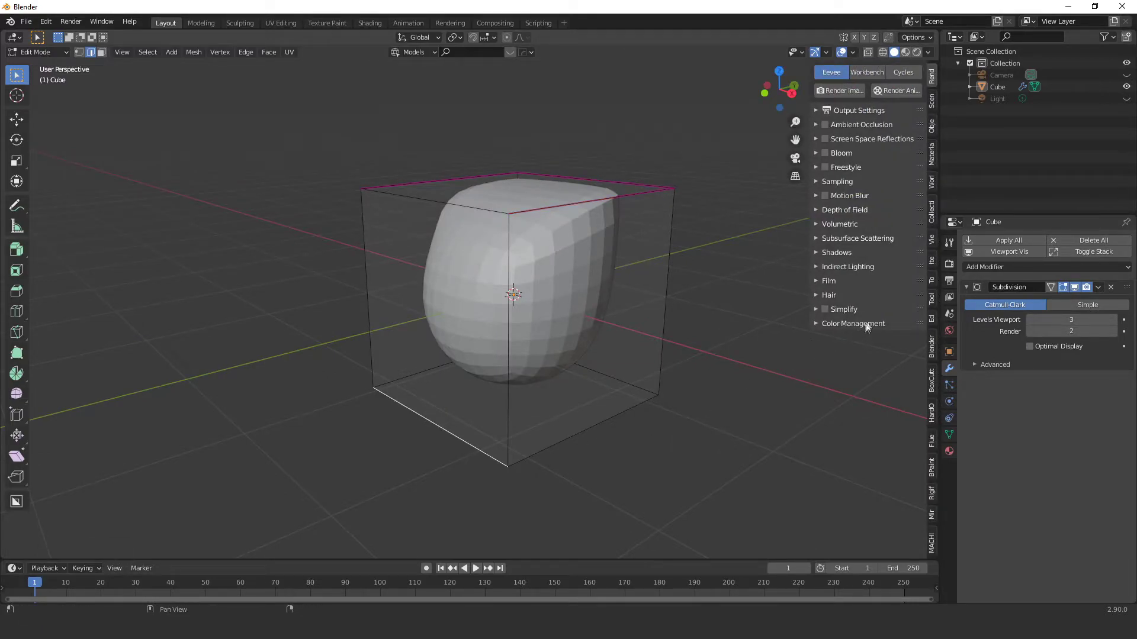
left_click(931, 261)
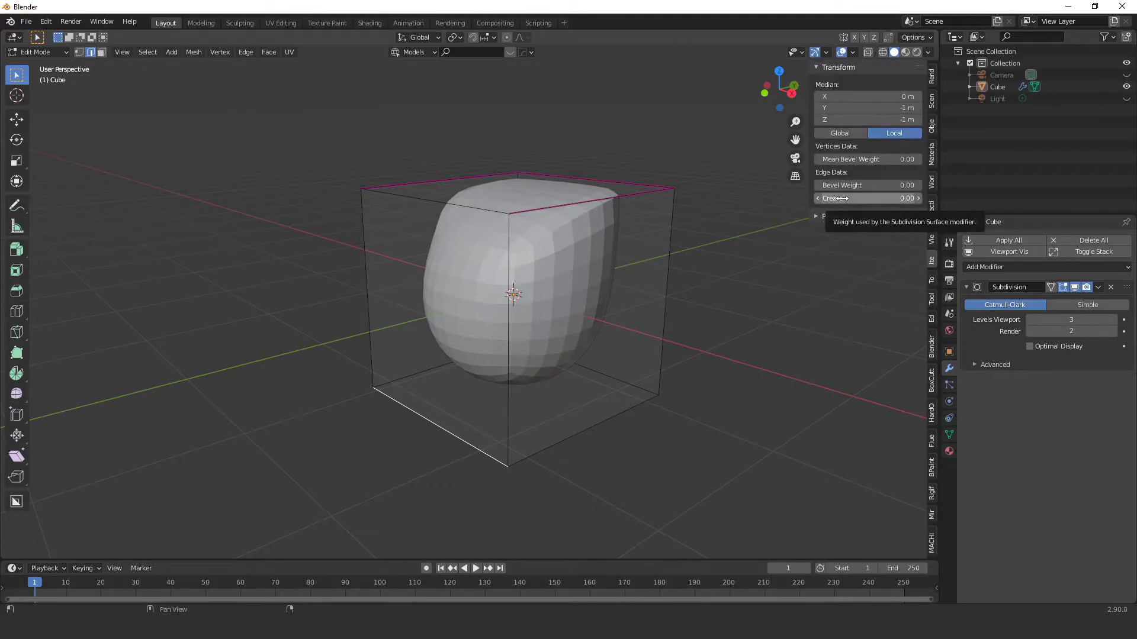
left_click_drag(841, 198, 900, 198)
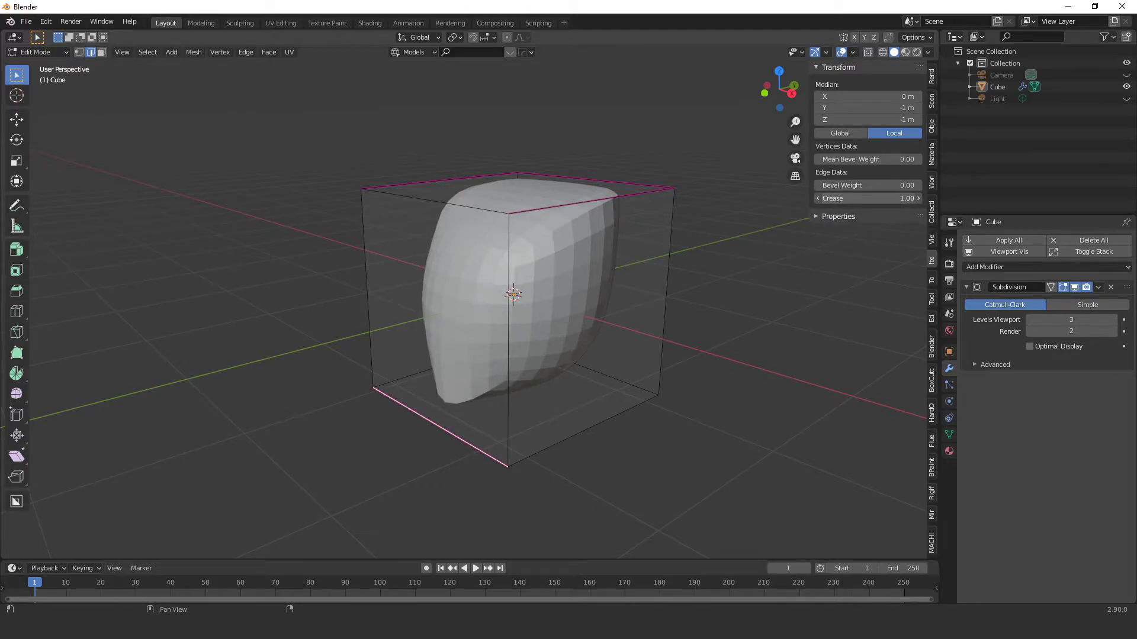
Step: Select the whole cube mesh and increase the crease on all its edges
left_click(668, 349)
middle_click_drag(651, 355, 667, 349)
key("a")
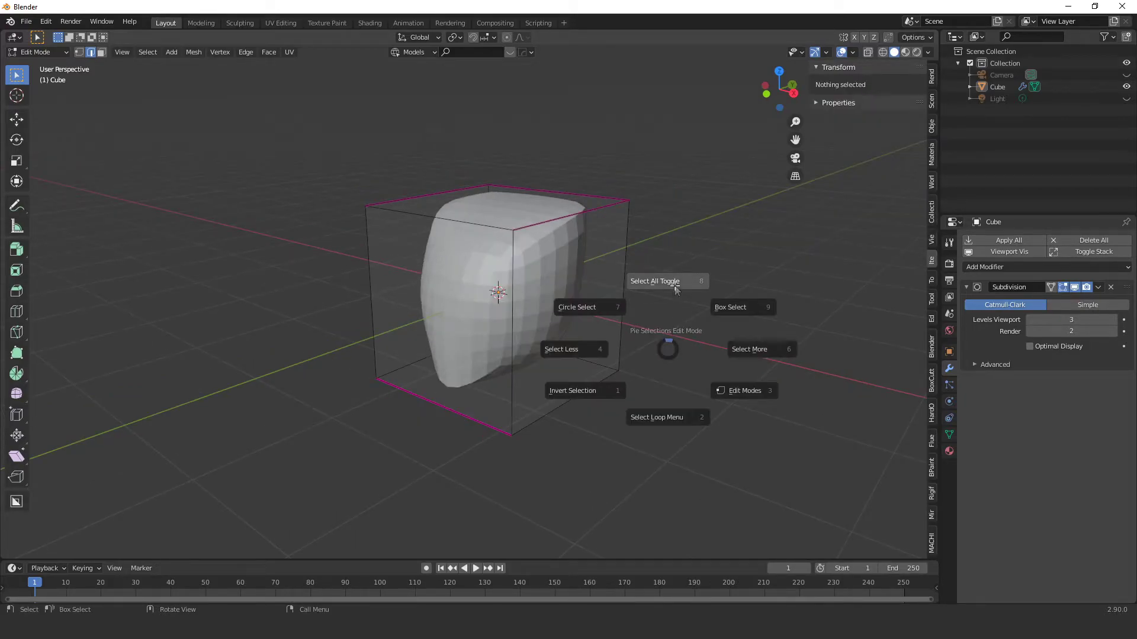
left_click(676, 289)
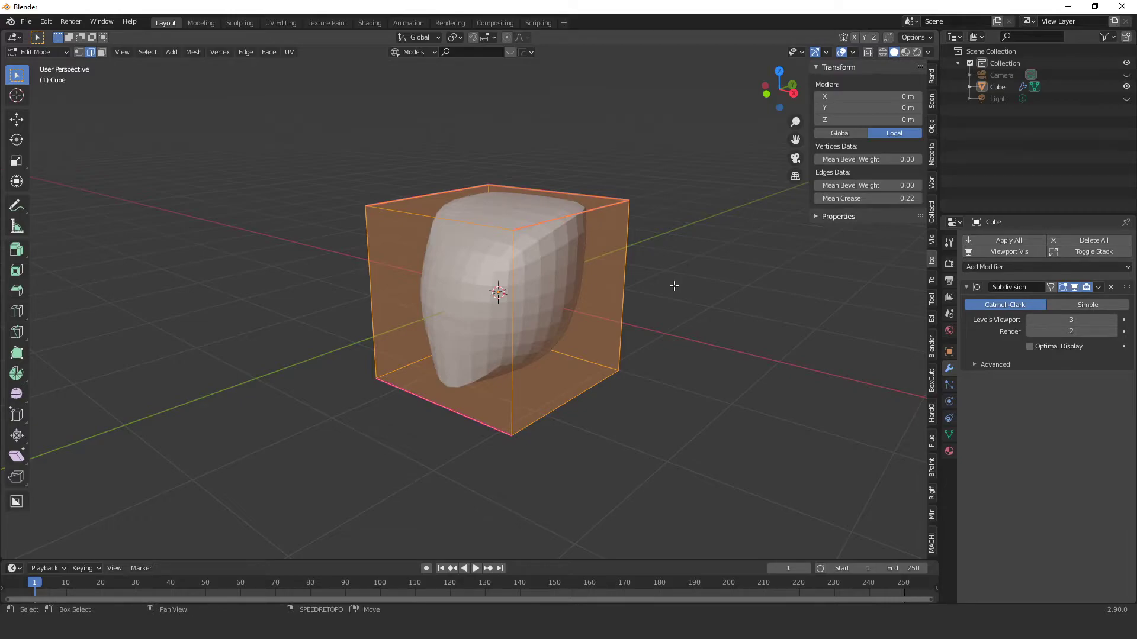
key("shift+e")
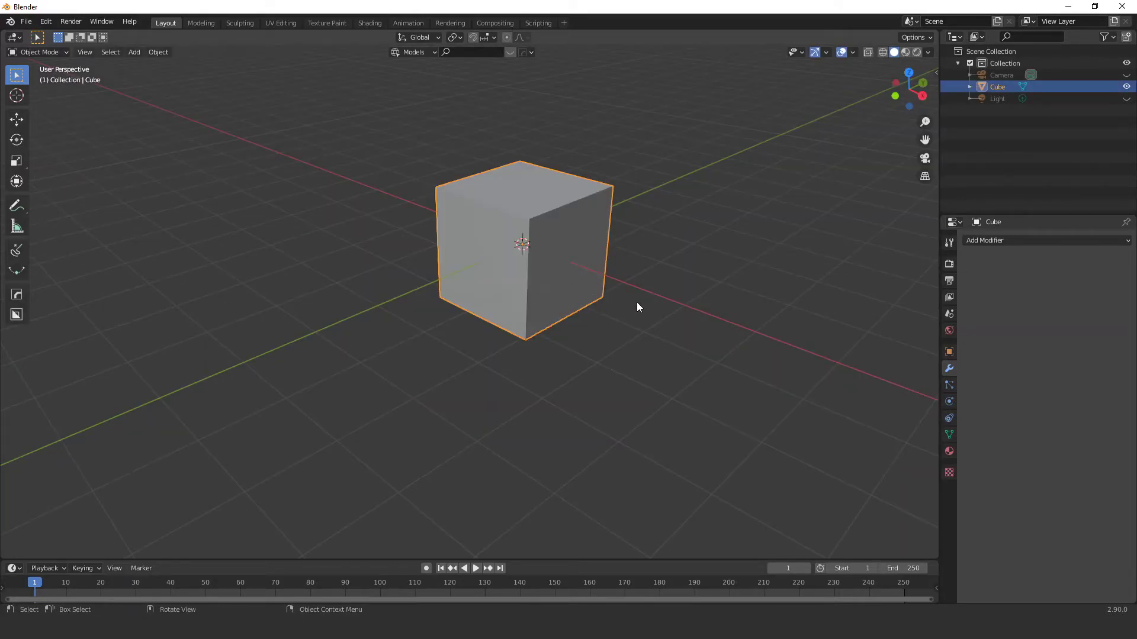
Step: Add a Solidify modifier by mistake, undo it, and reselect the cube
mouse_move(560, 290)
middle_mouse_down()
mouse_move(572, 298)
mouse_move(562, 278)
mouse_move(619, 301)
middle_mouse_up()
middle_click_drag(803, 359, 932, 358)
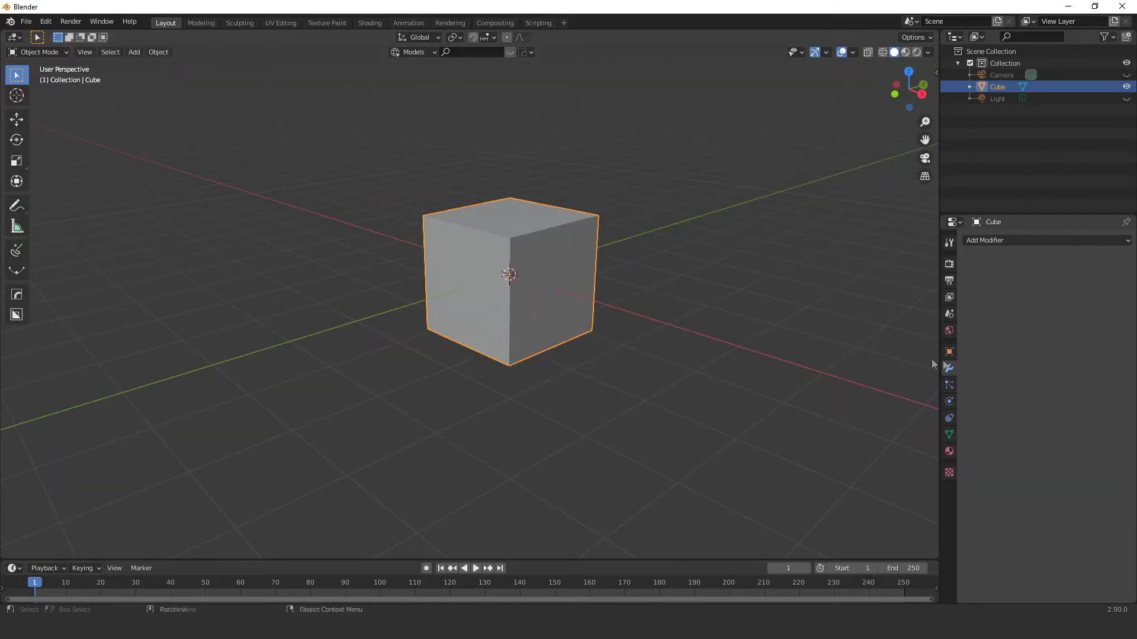
left_click(997, 241)
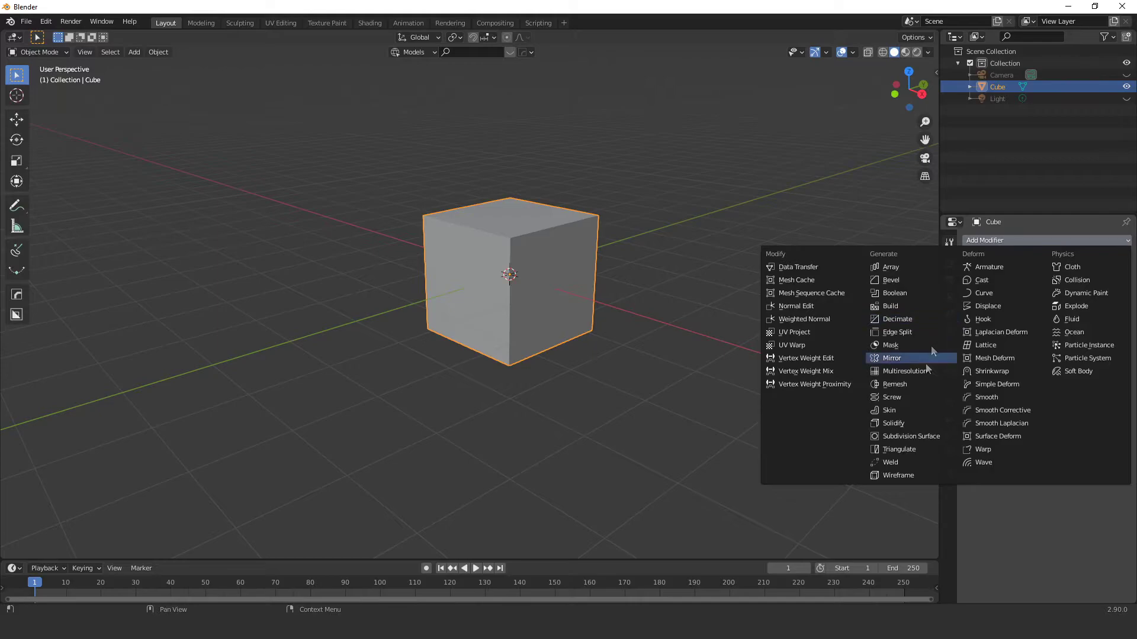
left_click(903, 423)
key("ctrl+z")
left_click(662, 321)
left_click(549, 327)
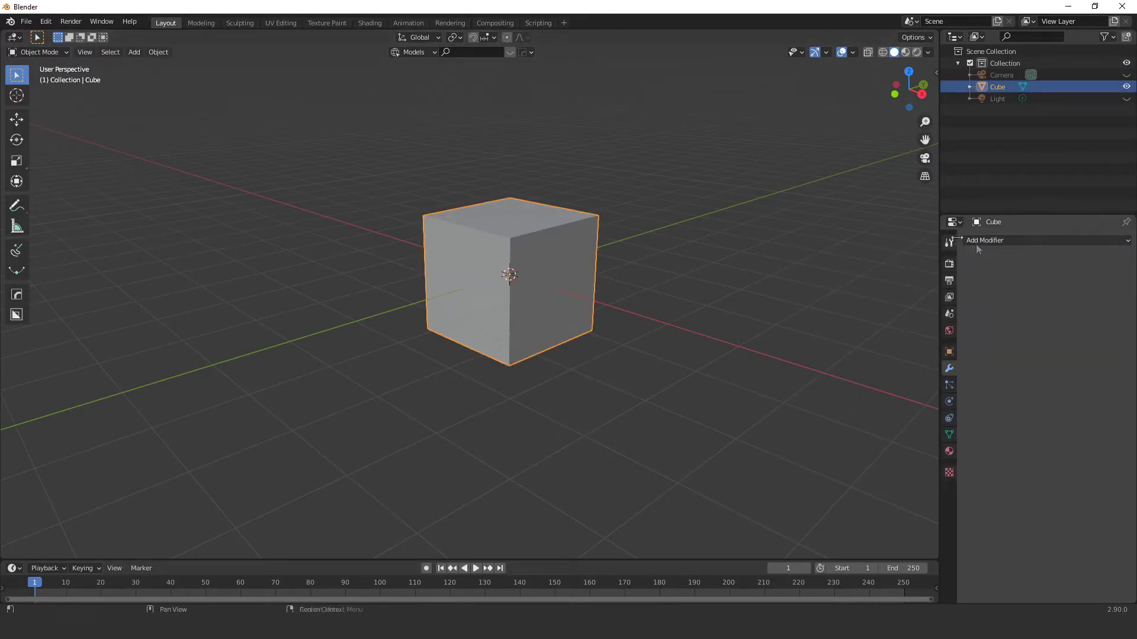
Step: Add a Subdivision Surface modifier and raise its viewport level to 3
left_click(984, 242)
left_click(905, 437)
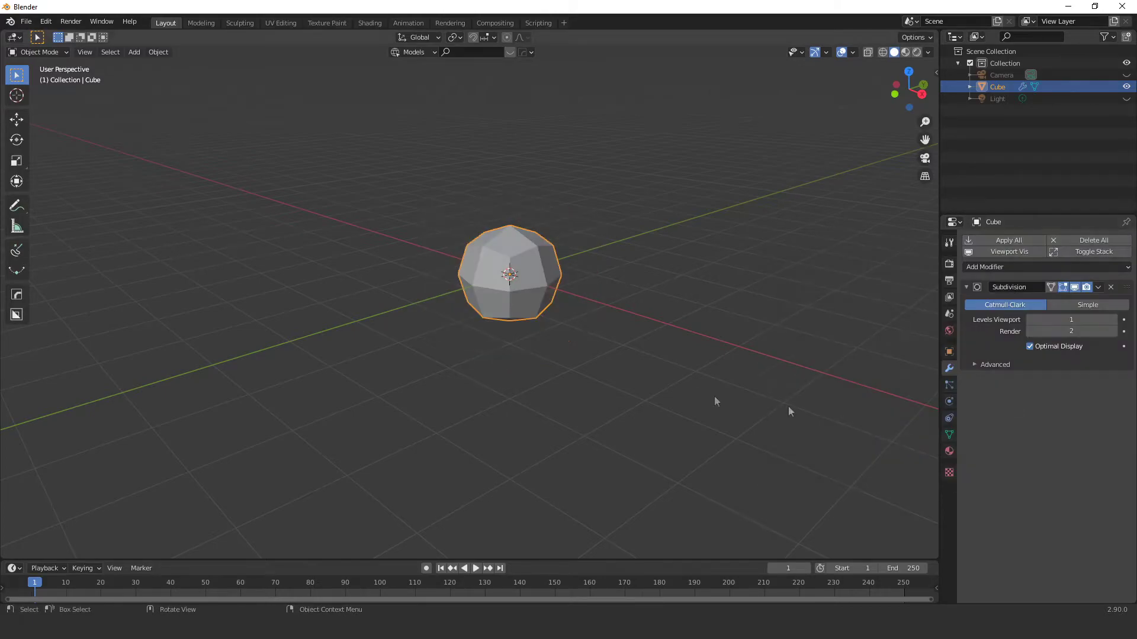
scroll(567, 285, "up", 4)
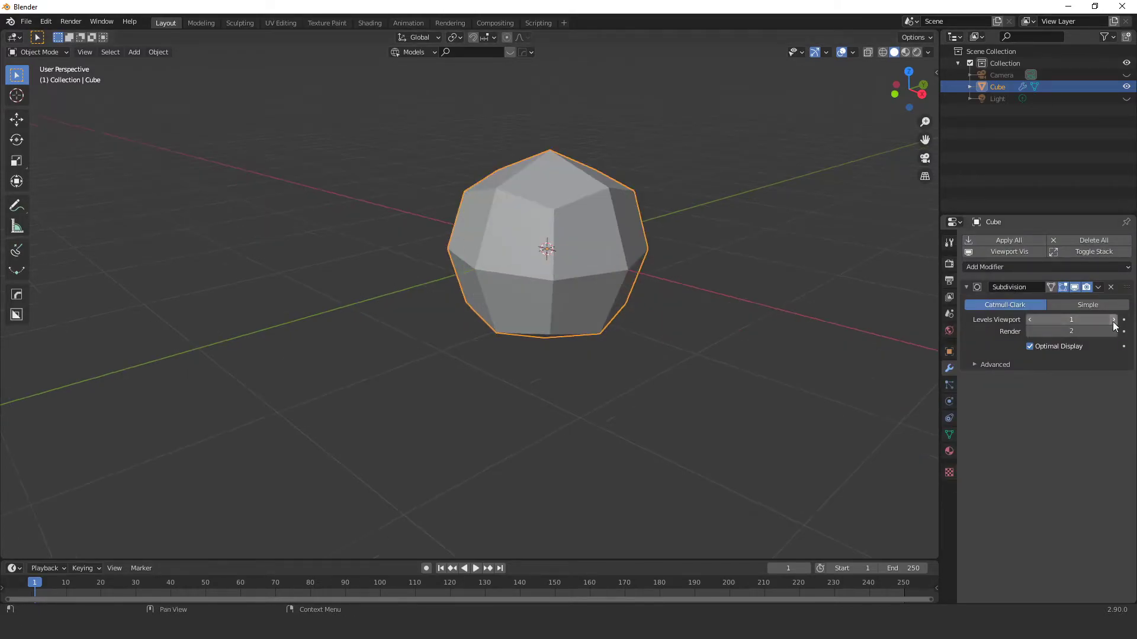
left_click(1114, 321)
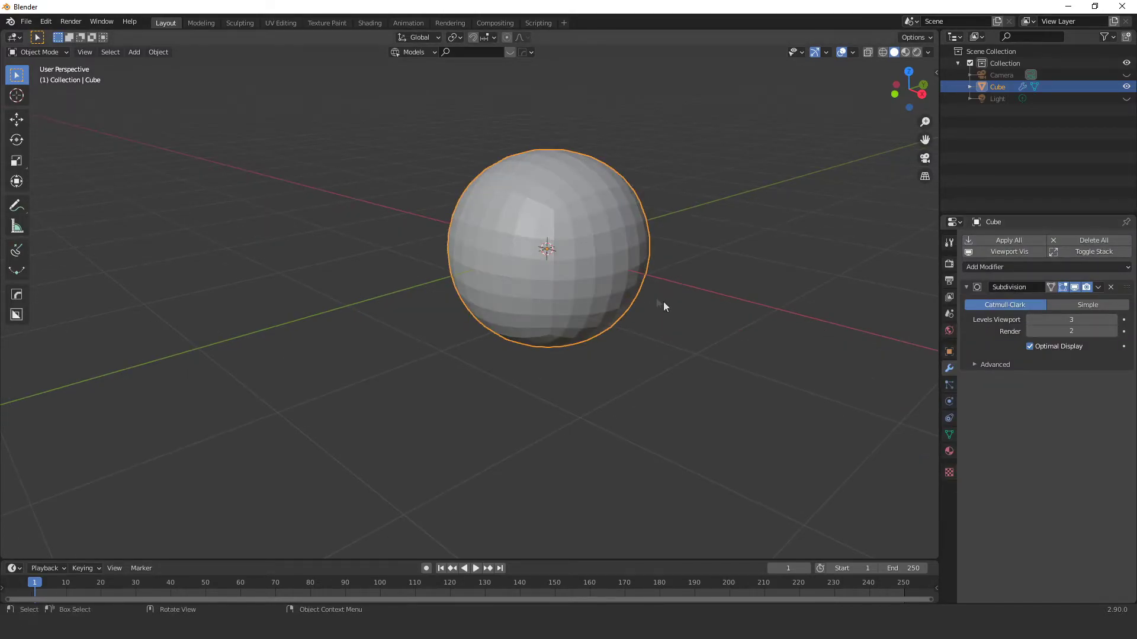
scroll(608, 275, "down", 3)
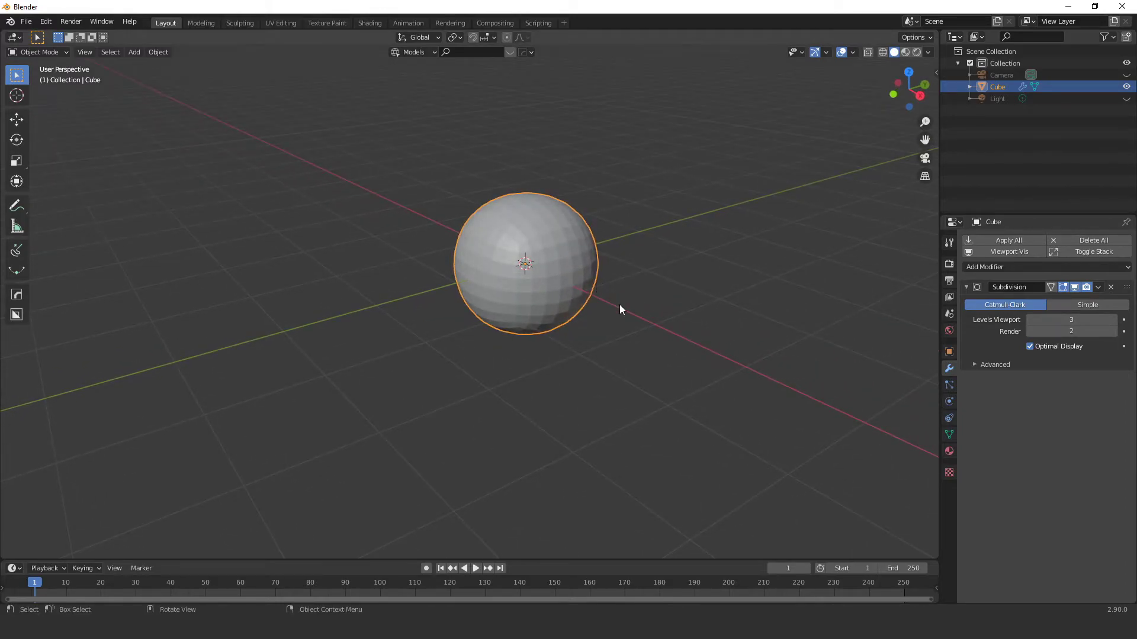
key("Tab")
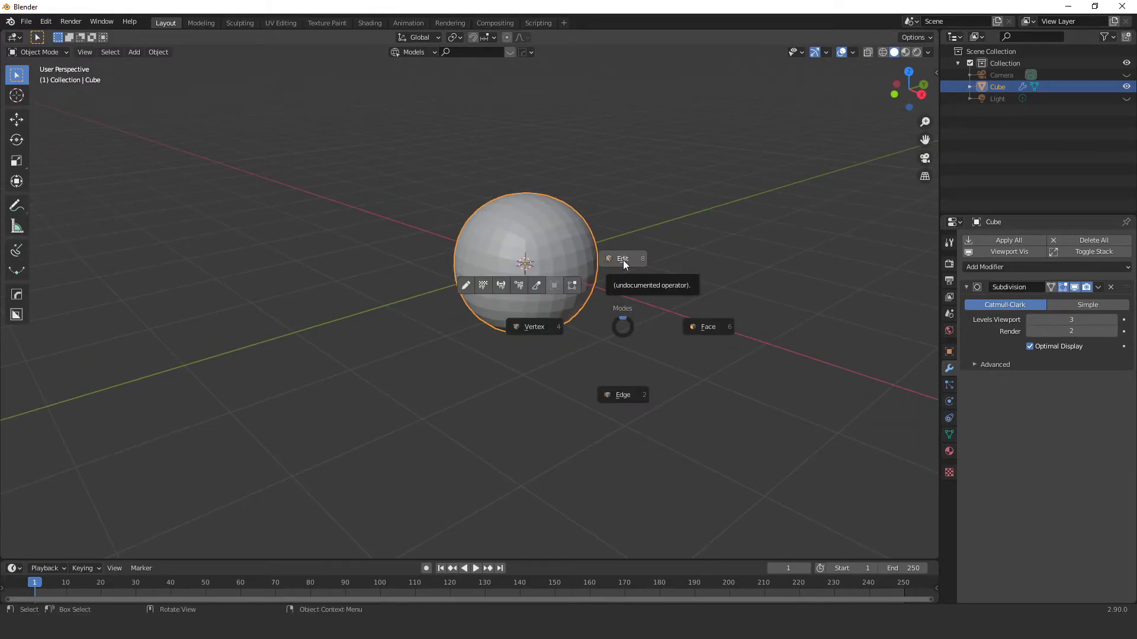
Step: In Edit Mode, add Ctrl+R loop cuts and slide them toward the cube's ends
left_click(623, 261)
middle_click_drag(516, 266, 533, 254)
key("ctrl+r")
left_click(563, 212)
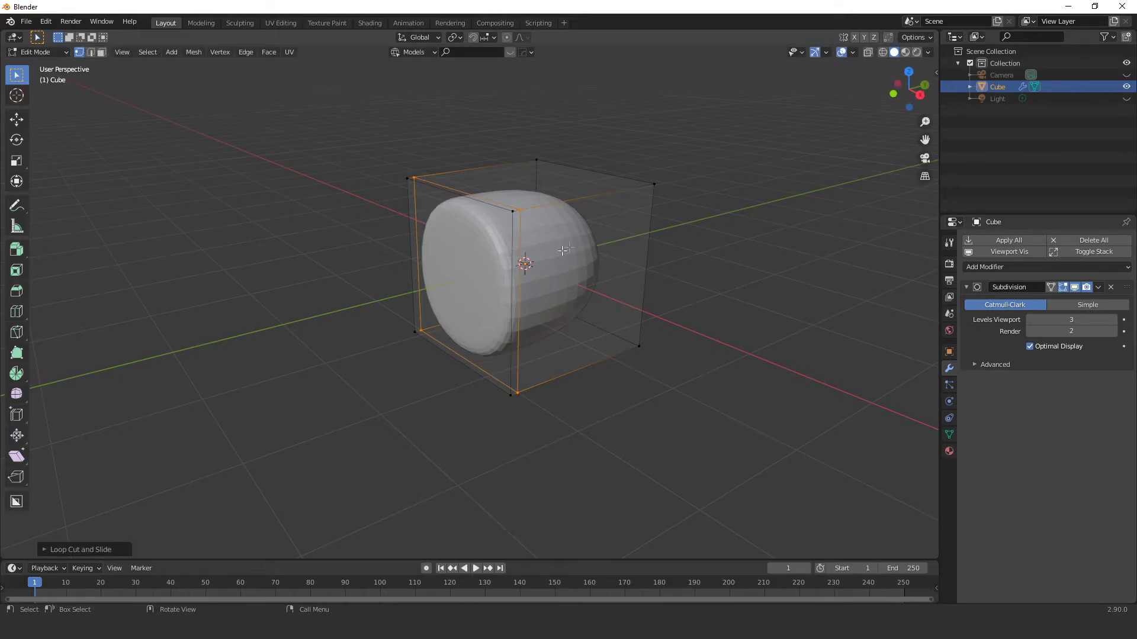
middle_click_drag(562, 251, 544, 251)
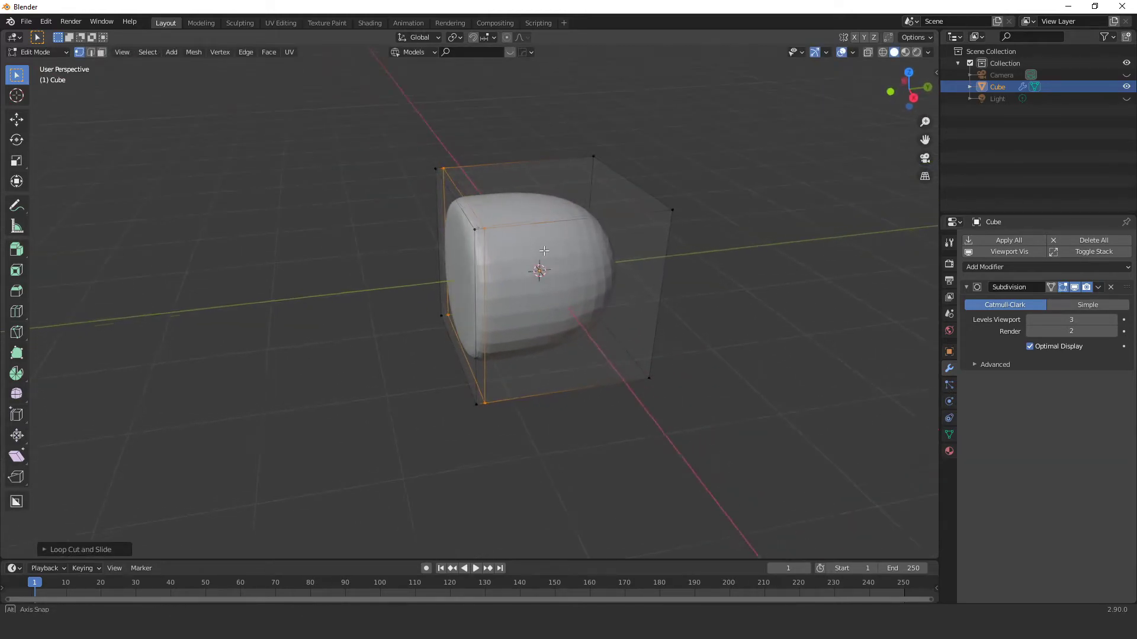
left_click(594, 223)
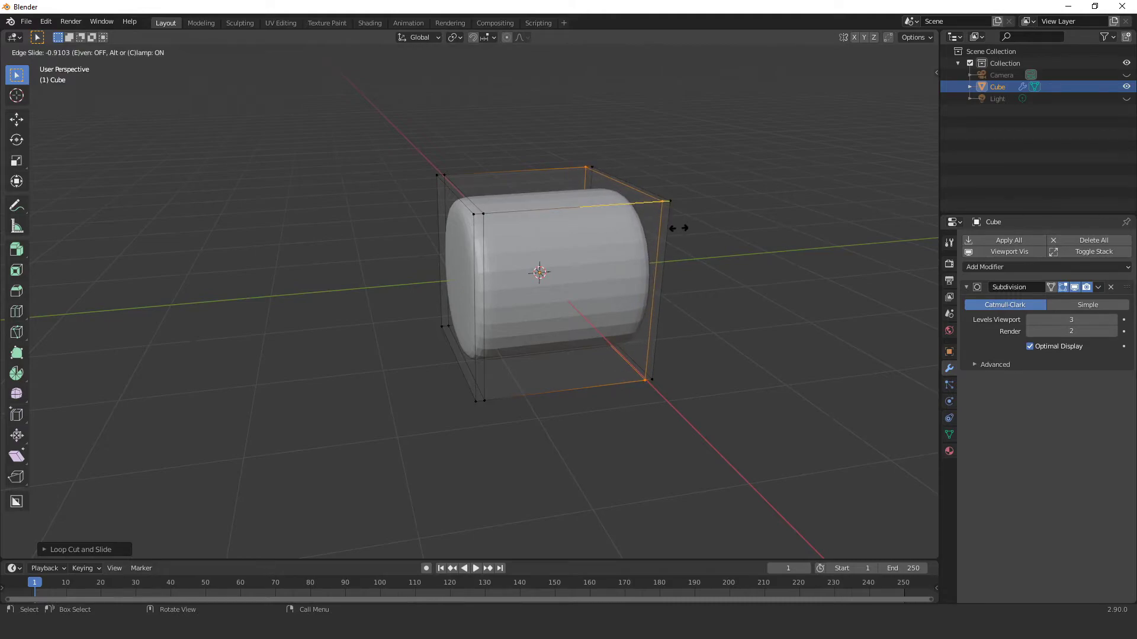
Step: Switch to face select and select the cube's end face
mouse_move(674, 235)
middle_mouse_down()
mouse_move(598, 231)
mouse_move(706, 233)
middle_mouse_up()
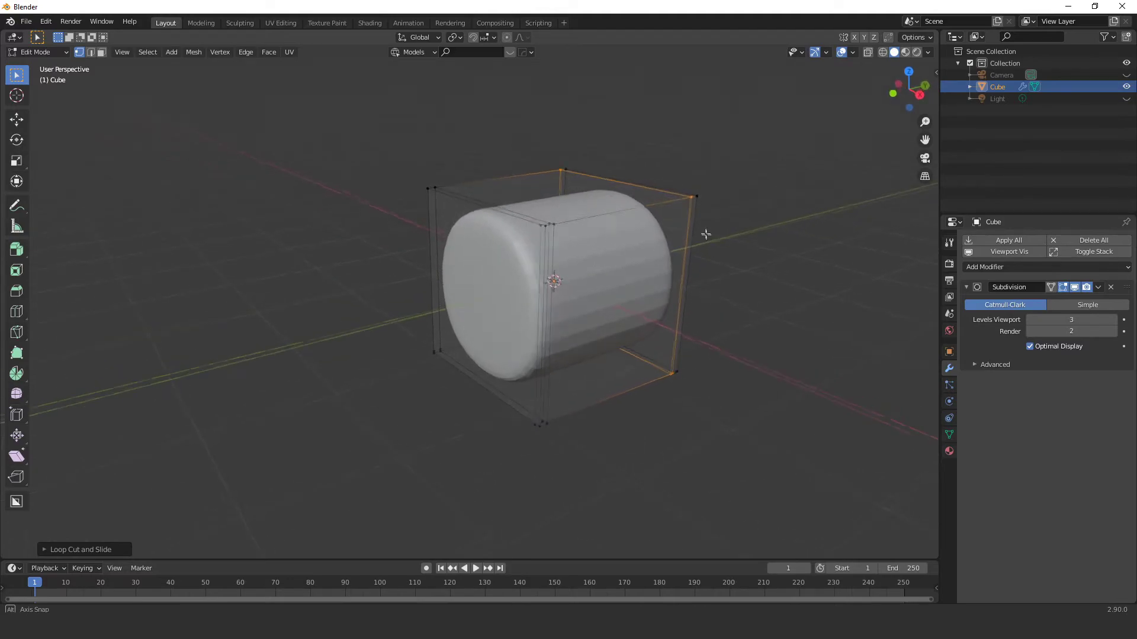
key("3")
left_click(568, 312)
middle_click_drag(568, 312, 592, 315)
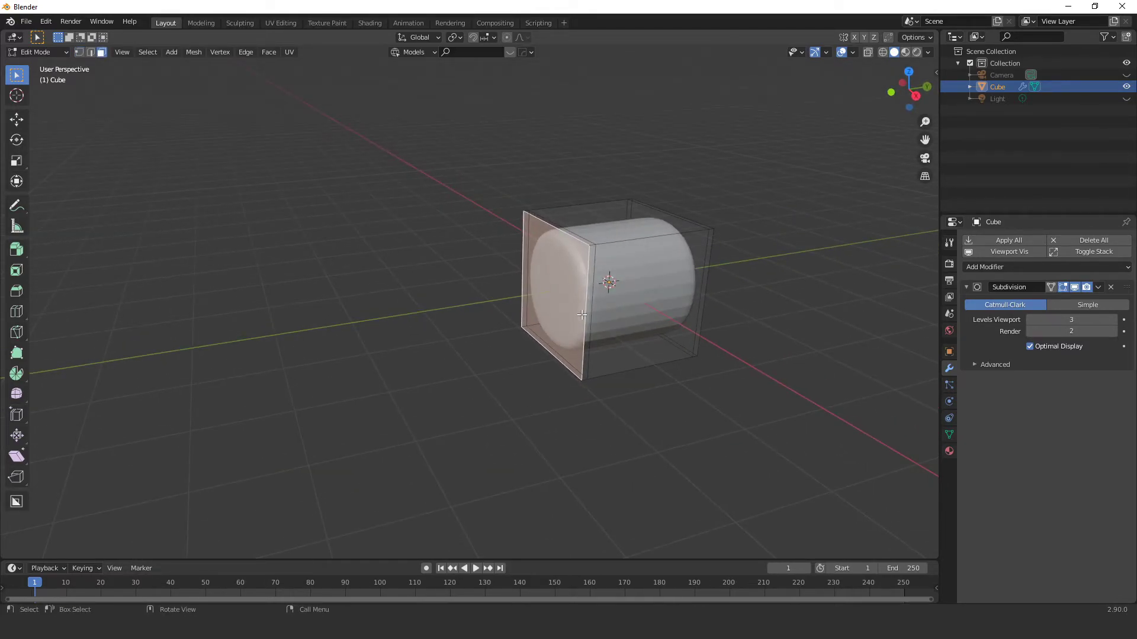
Step: Extrude and move one end face outward to lengthen the hull
key("e")
left_click(592, 315)
middle_click_drag(593, 315, 626, 365)
key("e")
left_click(616, 361)
key("g")
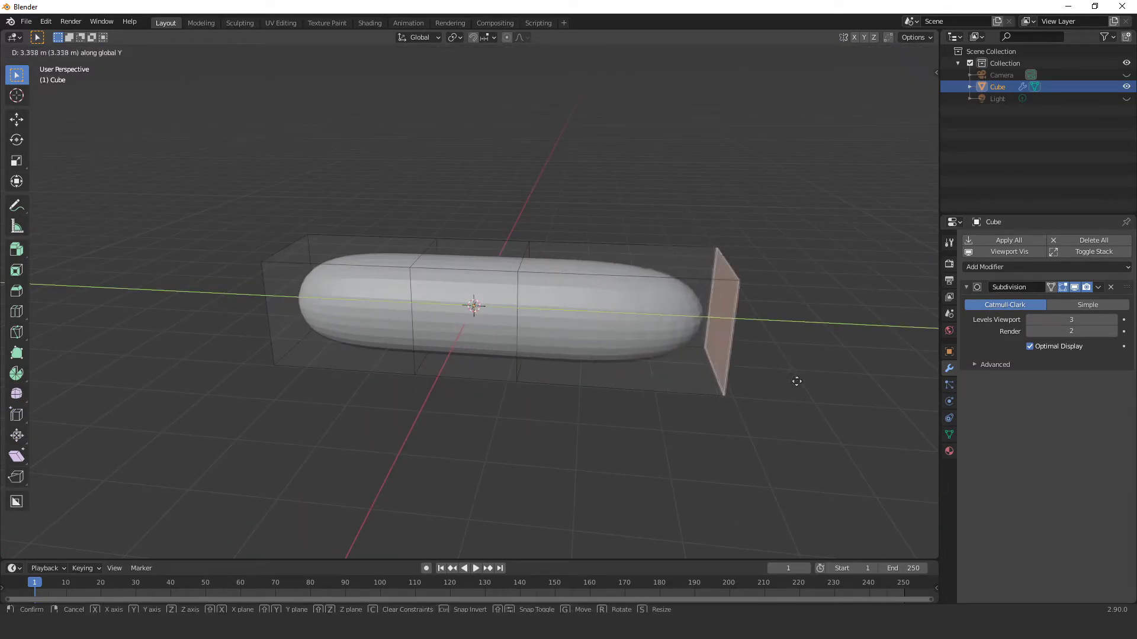
left_click(711, 382)
mouse_move(711, 381)
middle_mouse_down()
mouse_move(560, 329)
mouse_move(769, 414)
middle_mouse_up()
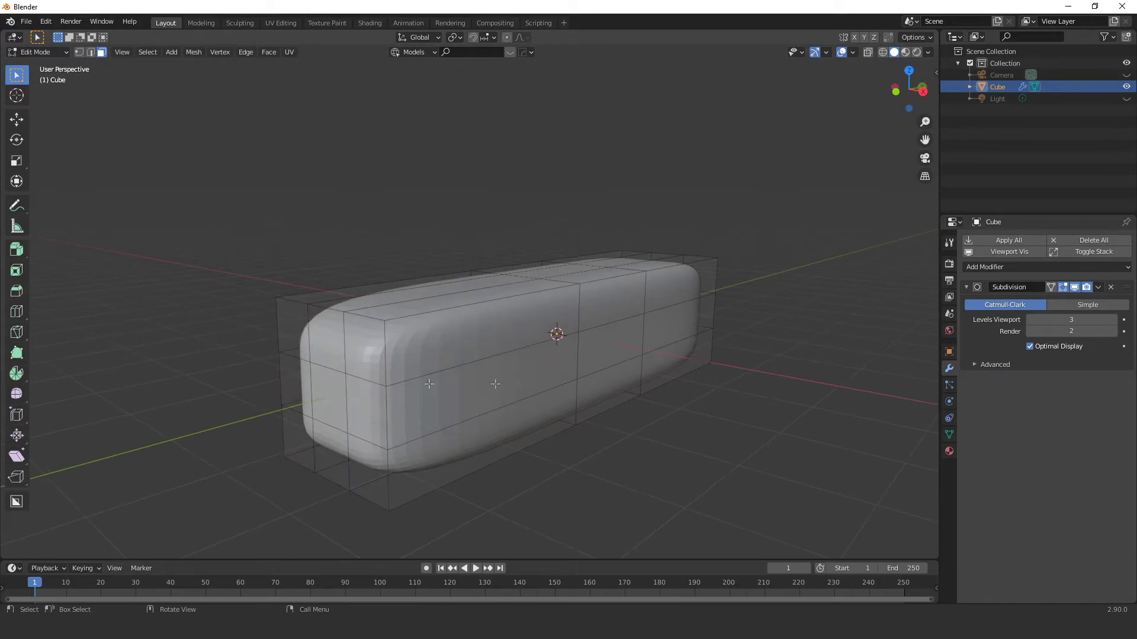
Step: Extrude the opposite end face to form a long capsule hull
middle_click_drag(495, 381, 432, 434)
key("e")
left_click(415, 427)
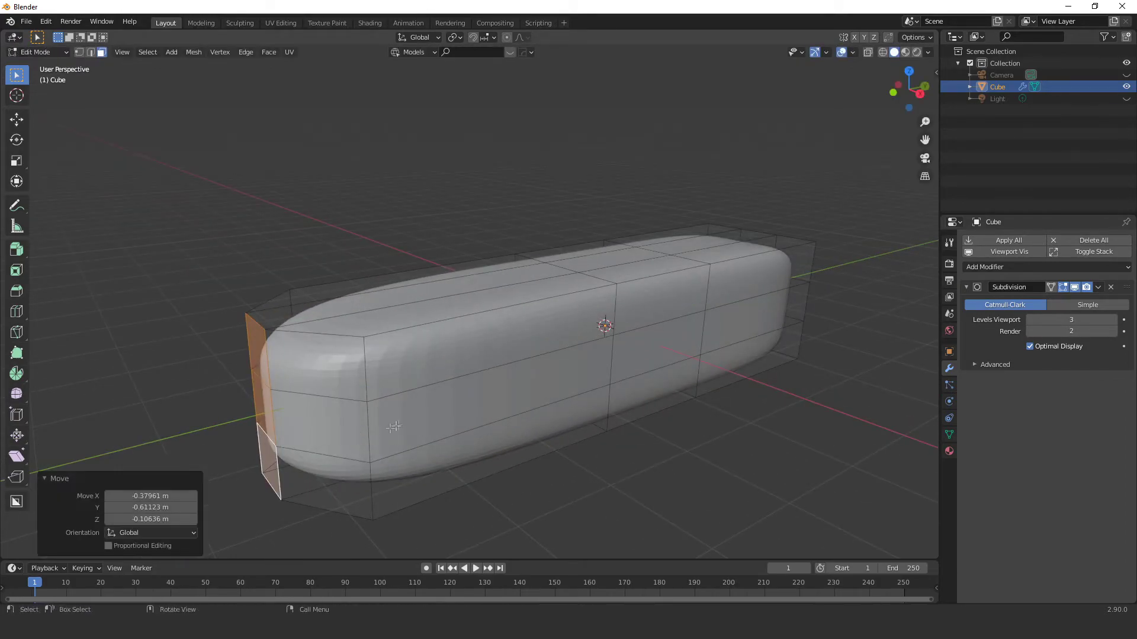
scroll(490, 411, "down", 3)
left_click(473, 419)
middle_click_drag(473, 419, 503, 355)
Step: Extrude a top face of the hull upward into a conning tower
left_click(503, 278)
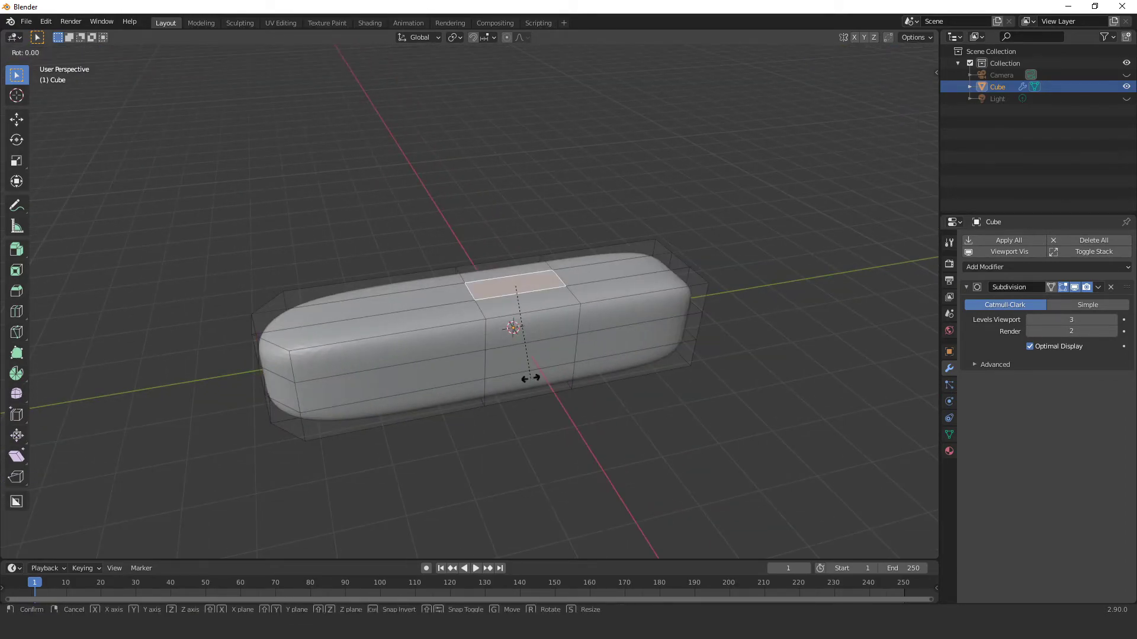
key("e")
left_click(542, 311)
mouse_move(541, 310)
middle_mouse_down()
mouse_move(610, 379)
mouse_move(559, 391)
mouse_move(101, 282)
mouse_move(356, 249)
middle_mouse_up()
Step: Extrude the four rear faces into fins shifted 0.519 m along Y, then return to Object Mode
left_click(556, 389, "alt")
left_click_drag(355, 249, 379, 261)
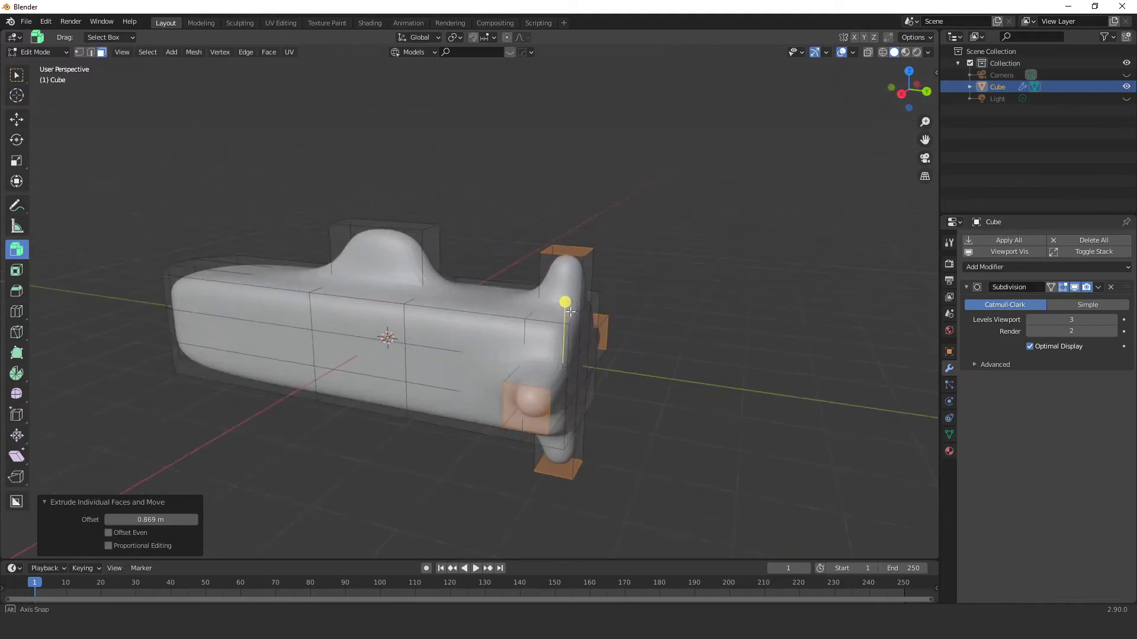
middle_click_drag(379, 261, 444, 237)
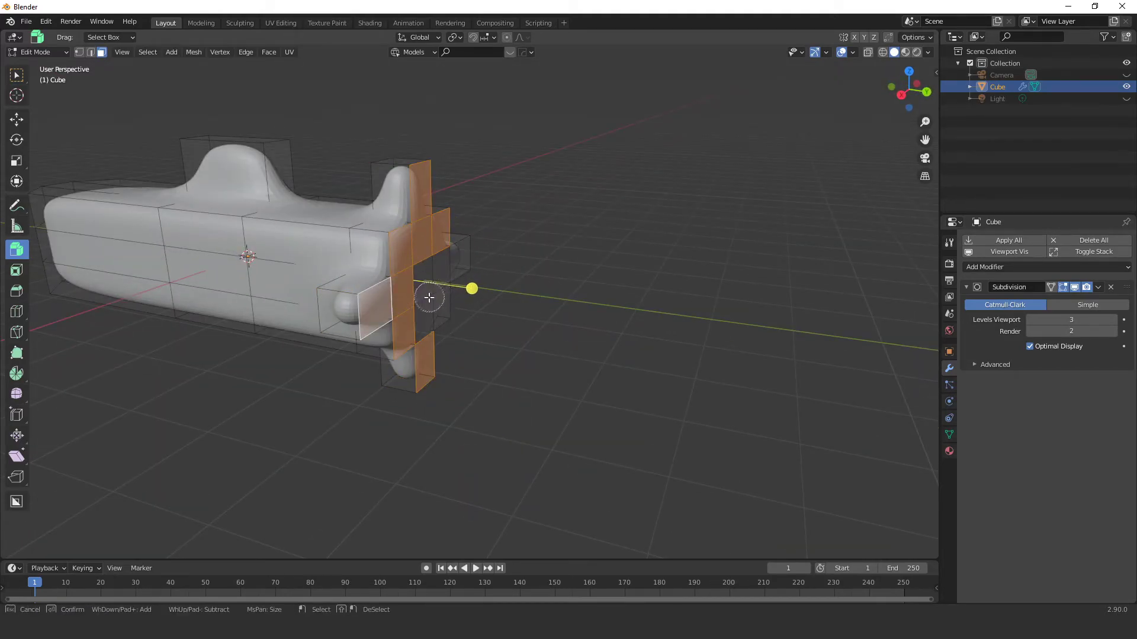
left_click(507, 287)
middle_click_drag(507, 288, 537, 271)
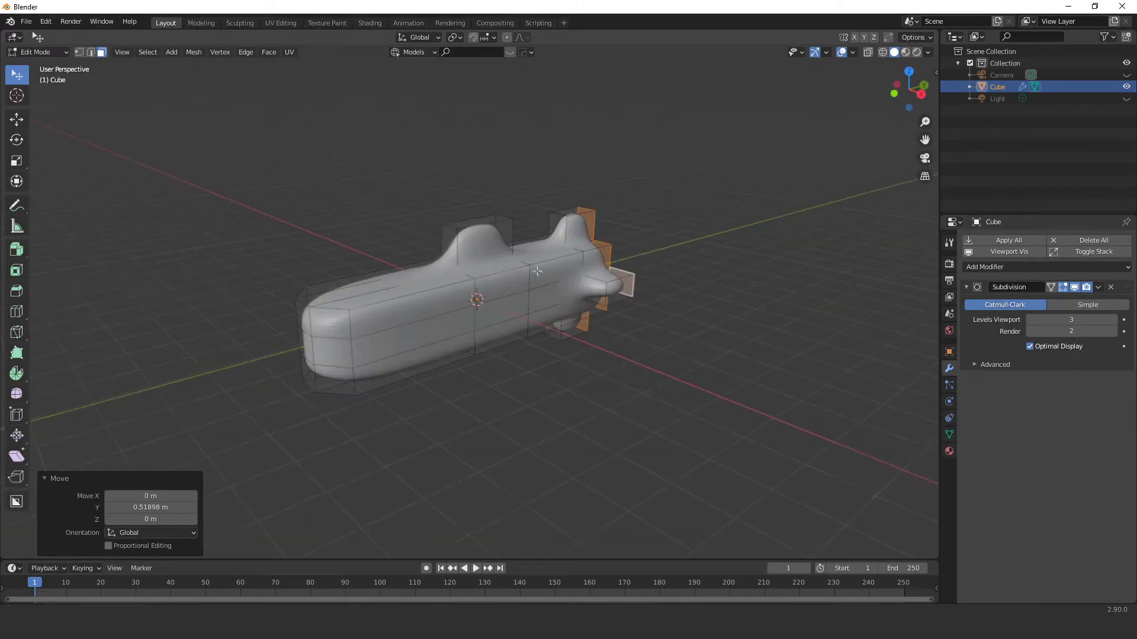
scroll(537, 271, "up", 2)
middle_click_drag(537, 271, 559, 293)
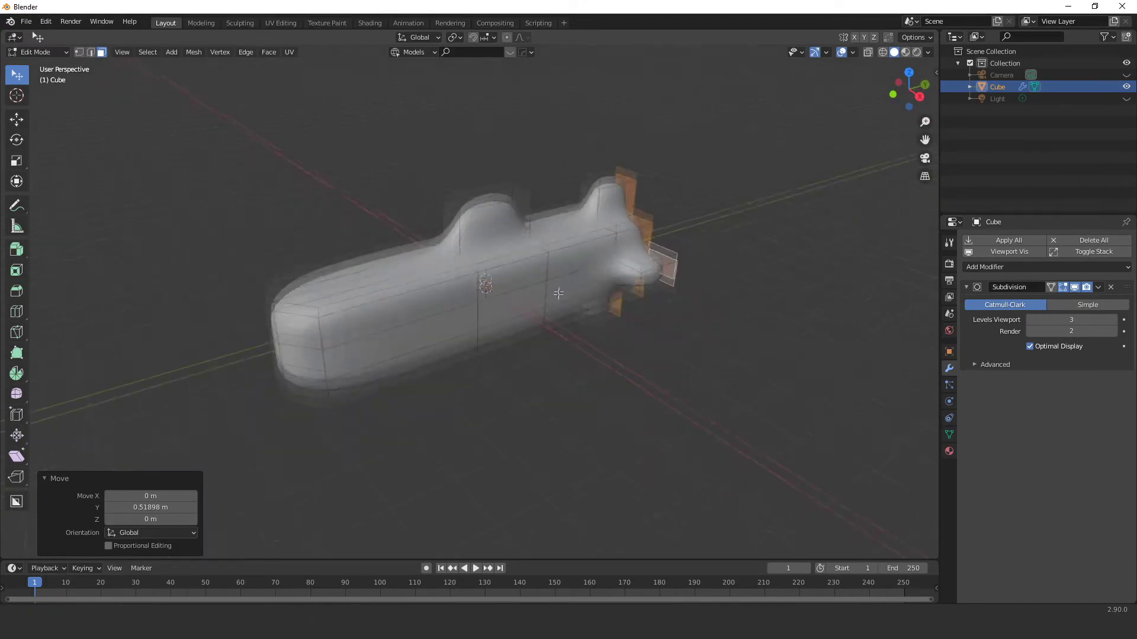
key("Tab")
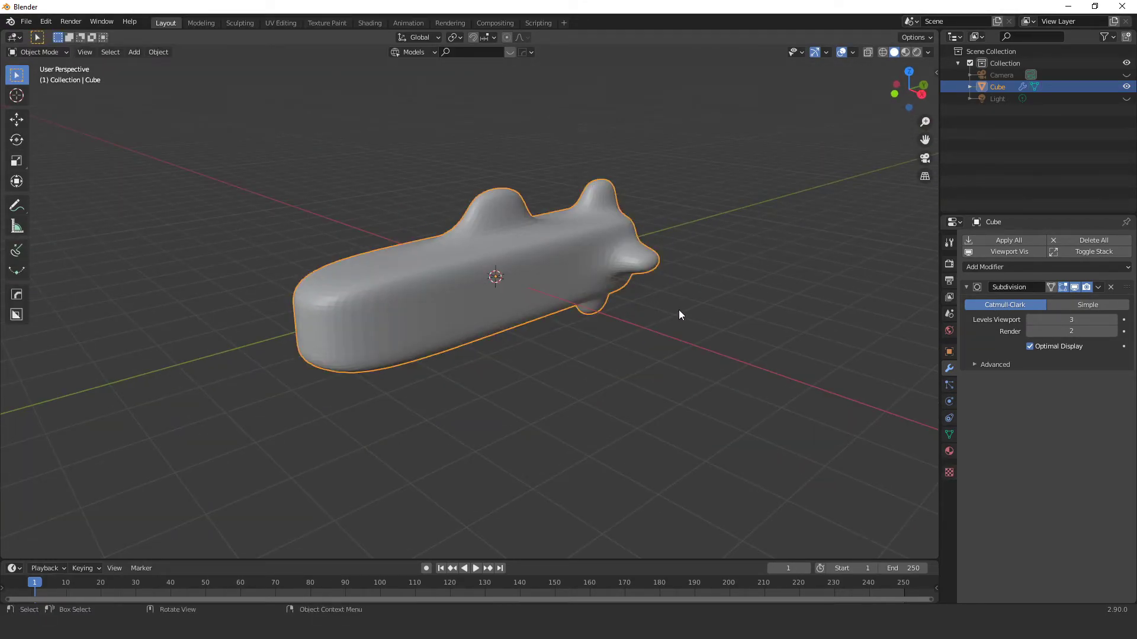
Step: Set the submarine's subdivision to viewport level 2 and render level 3
middle_click_drag(679, 311, 665, 311)
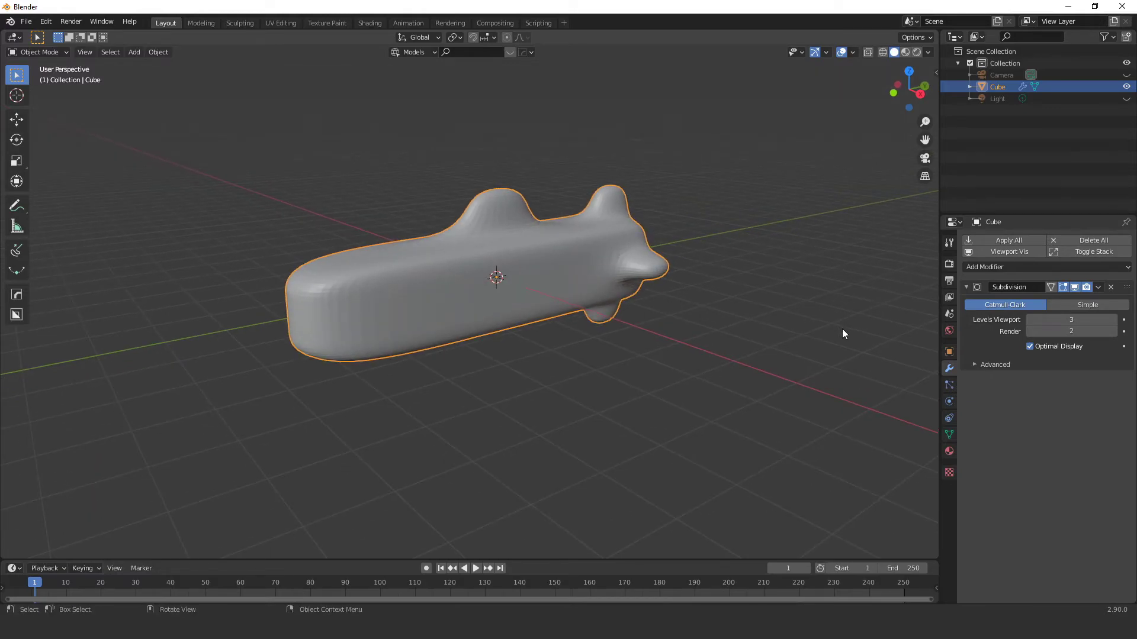
scroll(446, 306, "up", 3)
key("ctrl+5")
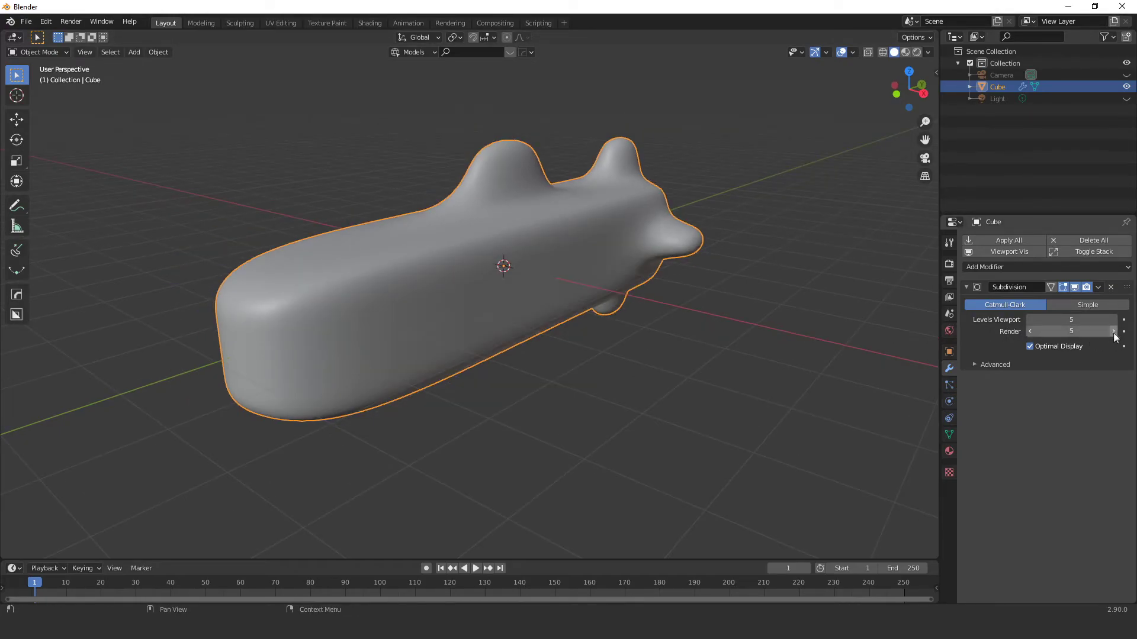
scroll(481, 311, "down", 2)
middle_click_drag(481, 311, 537, 328)
key("ctrl+z")
key("ctrl+z")
key("ctrl+z")
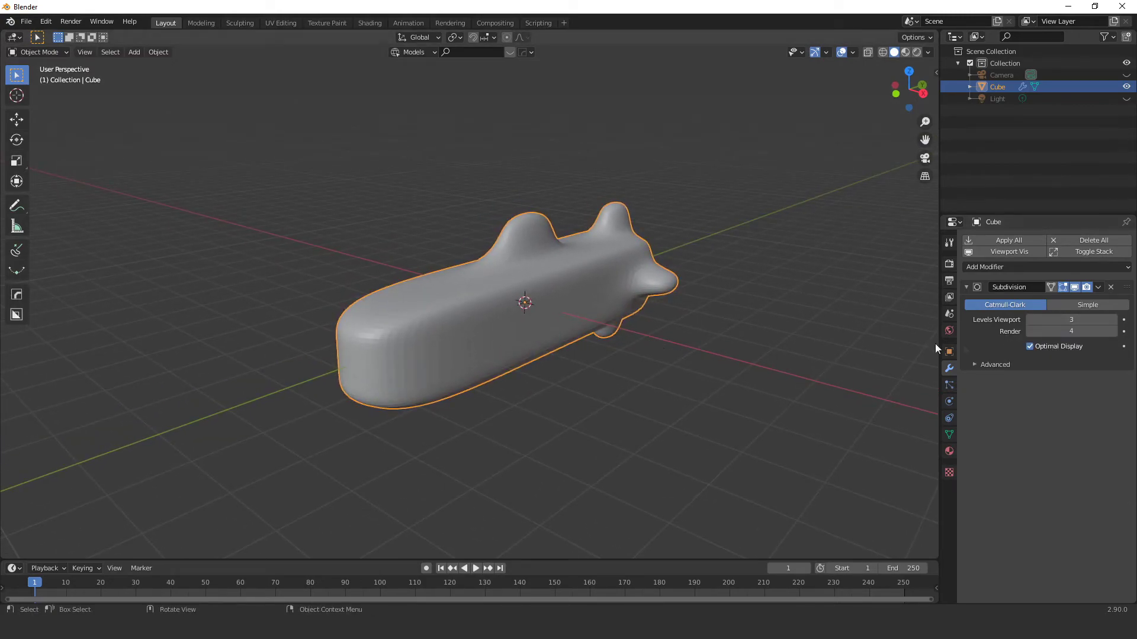
left_click(1029, 319)
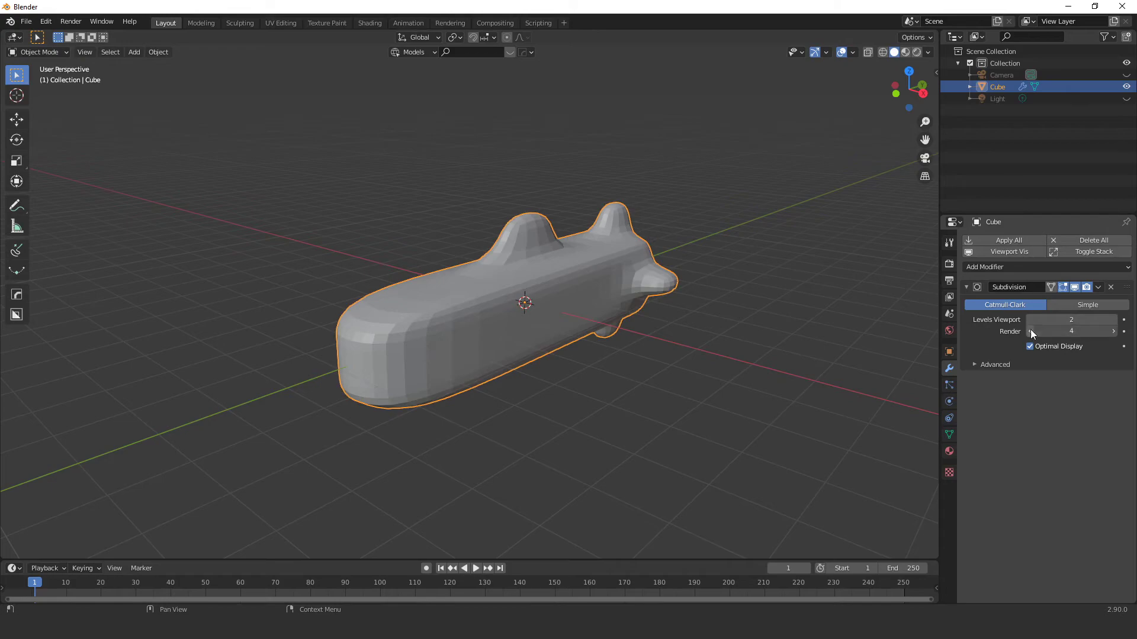
Step: Shade the submarine smooth and view it from a near side angle
right_click(455, 310)
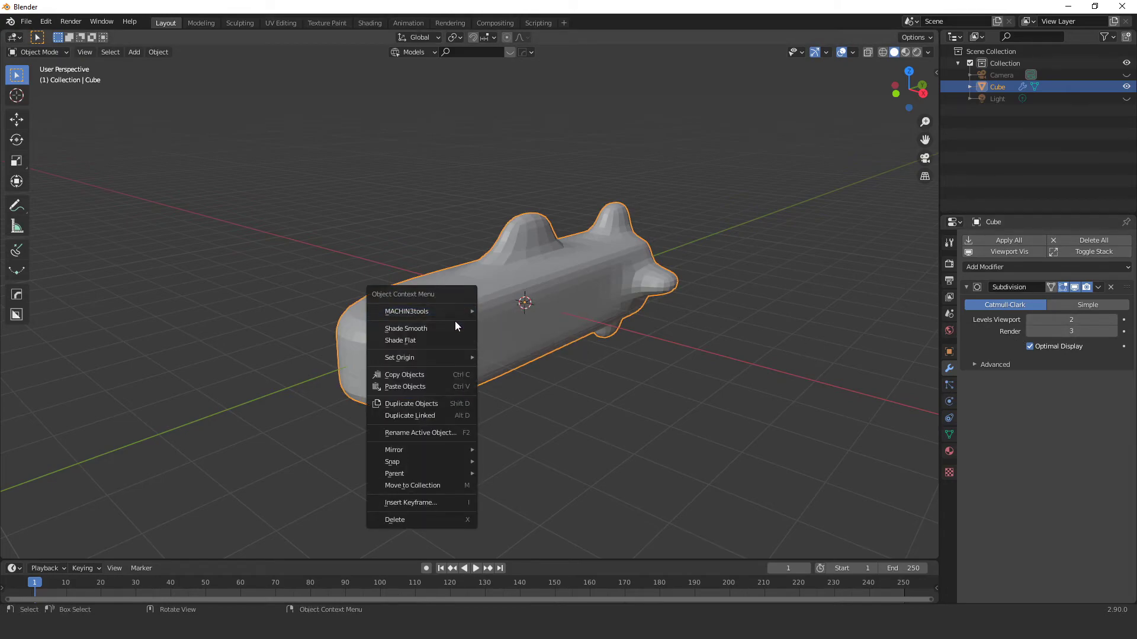
left_click(454, 326)
scroll(548, 353, "up", 4)
scroll(527, 340, "down", 3)
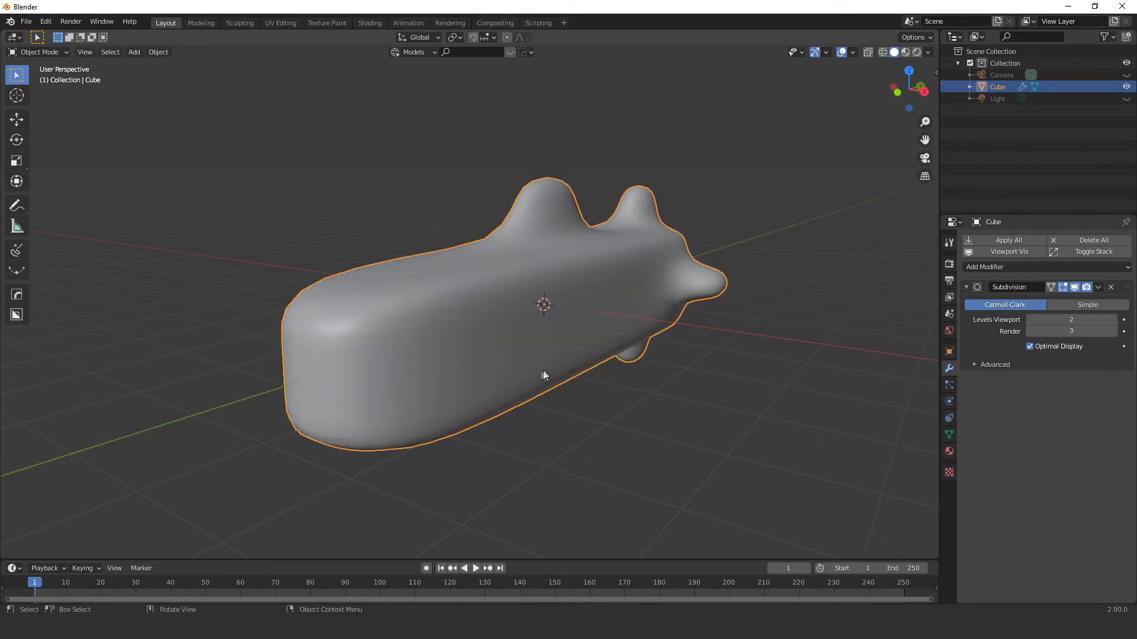
mouse_move(449, 360)
middle_mouse_down()
mouse_move(318, 376)
mouse_move(346, 395)
mouse_move(386, 379)
mouse_move(380, 369)
middle_mouse_up()
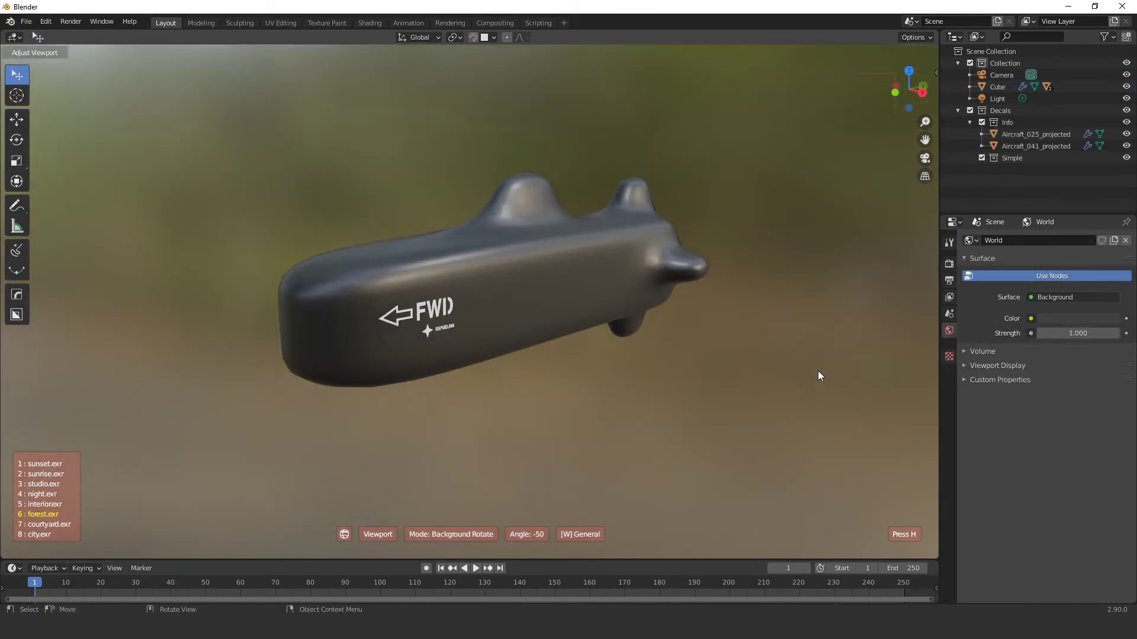
Step: Finish rotating the forest.exr HDRI backdrop and orbit to a side view of the submarine
left_click(837, 371)
mouse_move(609, 340)
middle_mouse_down()
mouse_move(489, 340)
mouse_move(439, 296)
mouse_move(535, 330)
mouse_move(587, 339)
mouse_move(602, 325)
mouse_move(605, 343)
mouse_move(593, 344)
middle_mouse_up()
mouse_move(672, 372)
middle_mouse_down()
mouse_move(500, 337)
mouse_move(457, 341)
mouse_move(570, 362)
mouse_move(631, 353)
mouse_move(655, 322)
mouse_move(589, 376)
mouse_move(594, 360)
mouse_move(648, 352)
mouse_move(649, 333)
mouse_move(569, 353)
mouse_move(490, 345)
mouse_move(584, 363)
mouse_move(621, 343)
middle_mouse_up()
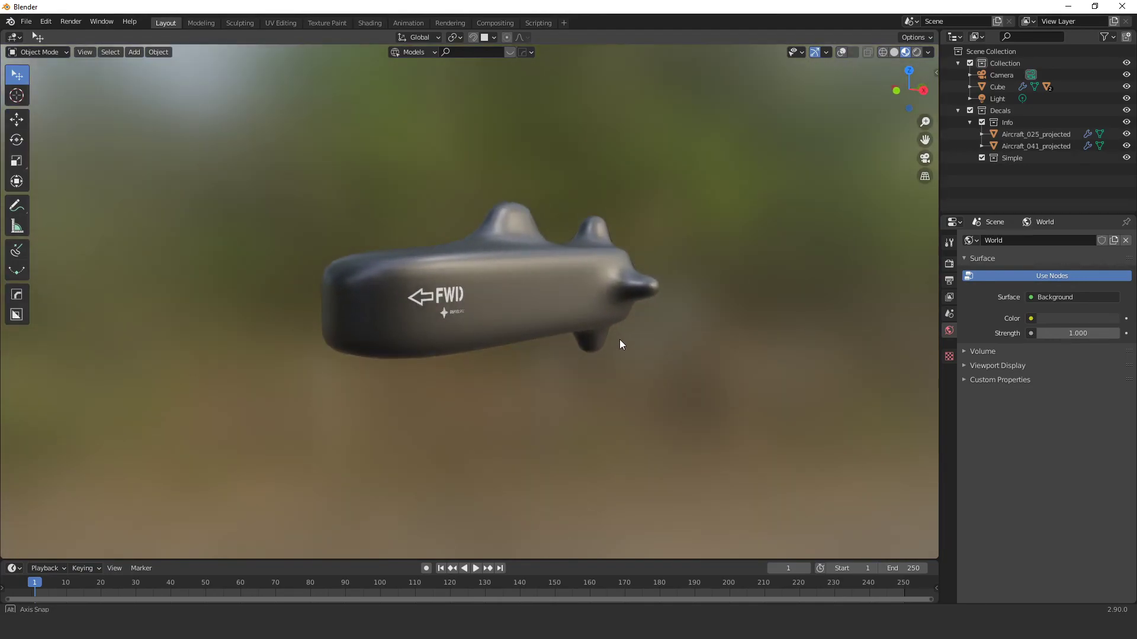